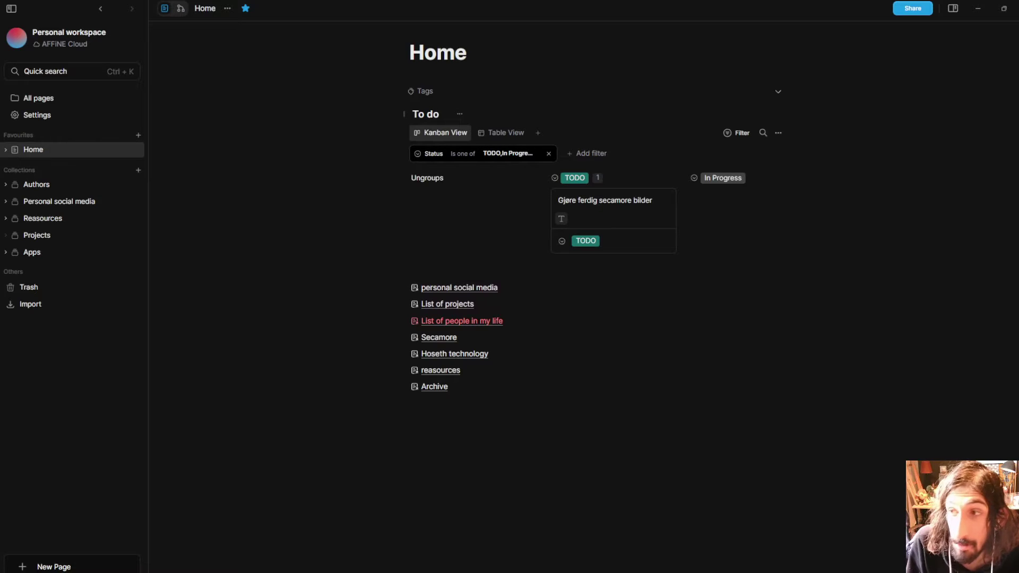
{"action": "left_click", "coordinate": [489, 133]}
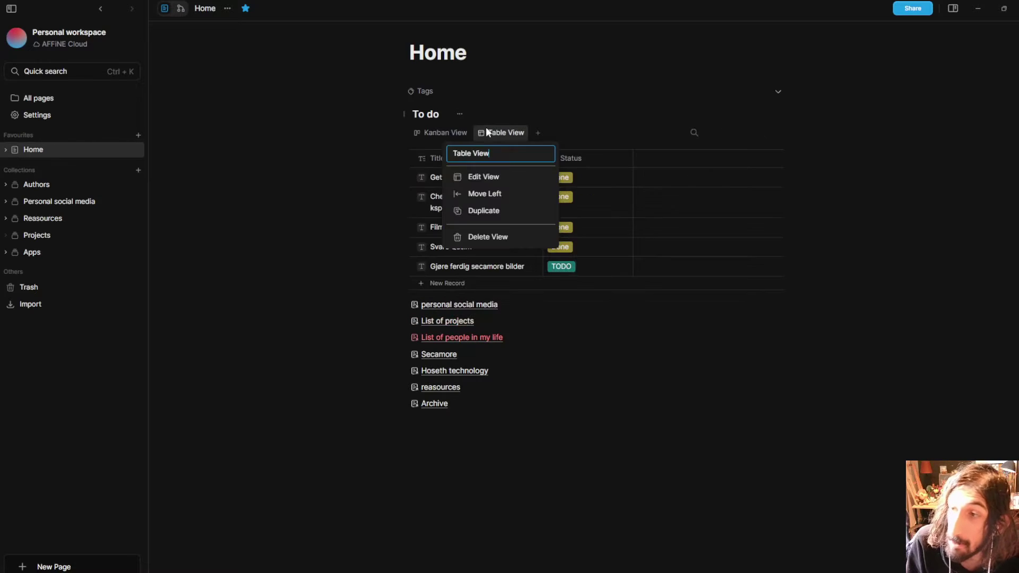
{"action": "left_click", "coordinate": [425, 132]}
{"action": "left_click", "coordinate": [429, 133]}
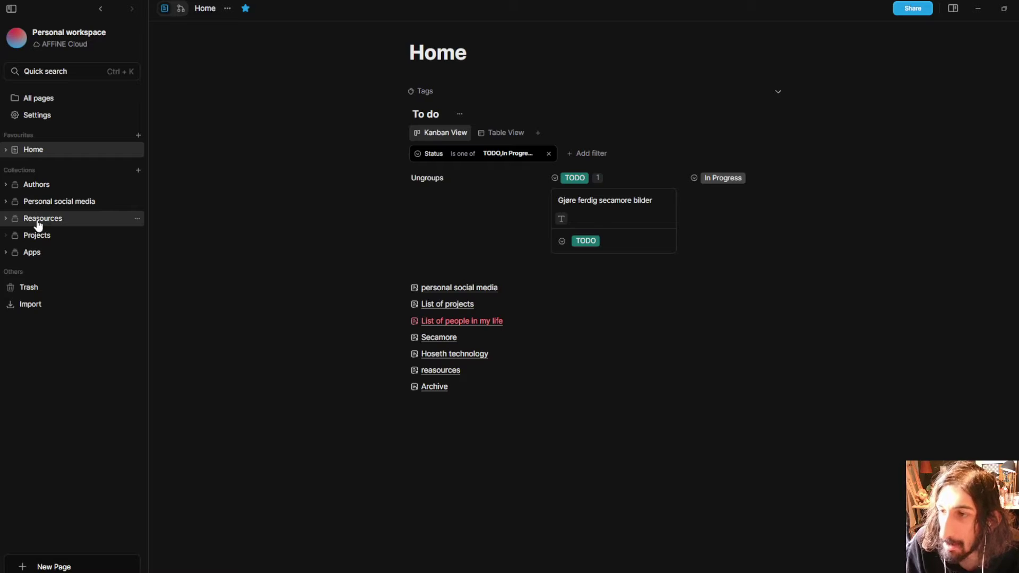
- Show the Authors collection, then open the rules editor for the Projects collection
{"action": "left_click", "coordinate": [42, 187]}
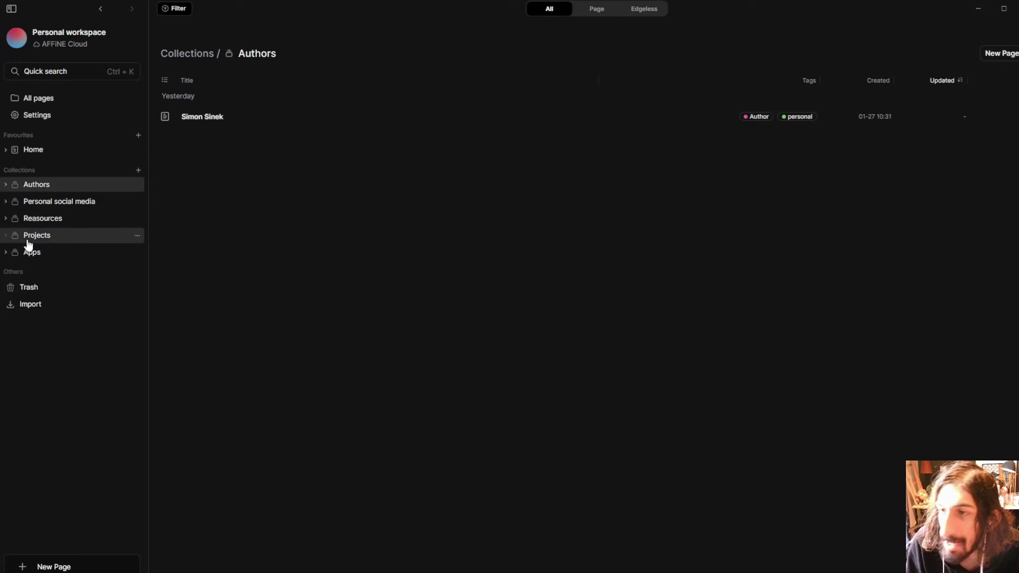
{"action": "left_click", "coordinate": [136, 235]}
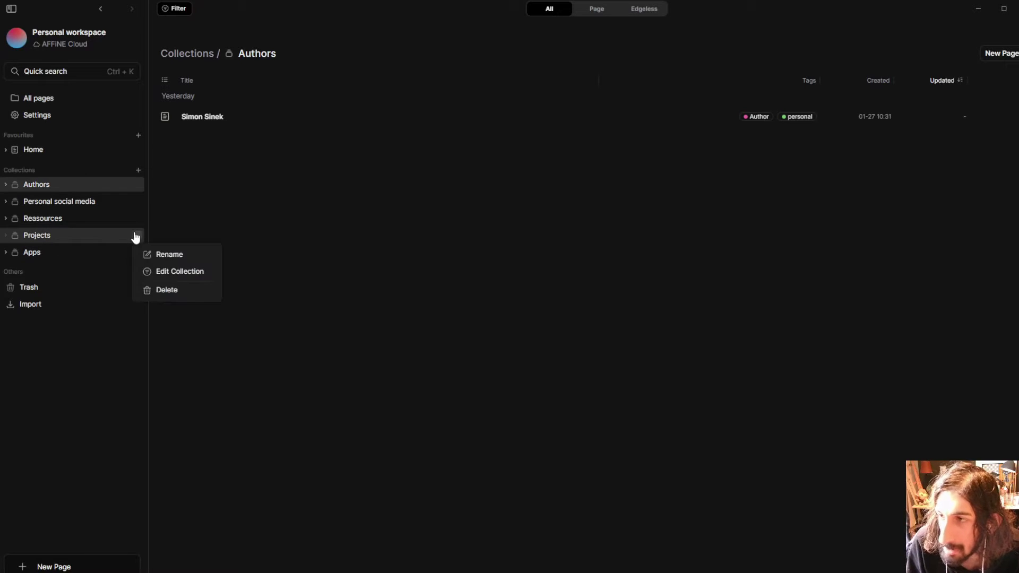
{"action": "left_click", "coordinate": [177, 272]}
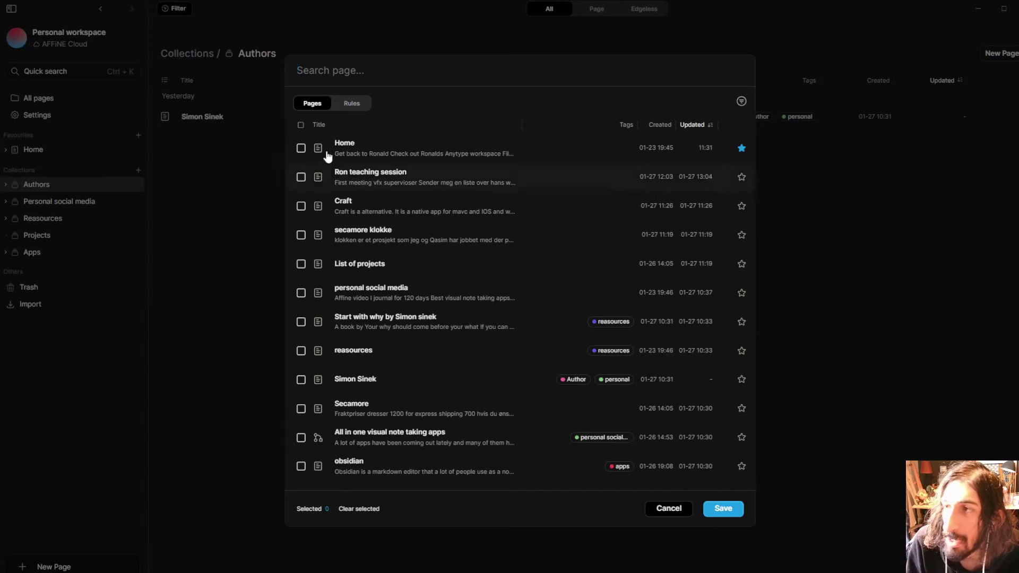
{"action": "left_click", "coordinate": [352, 103]}
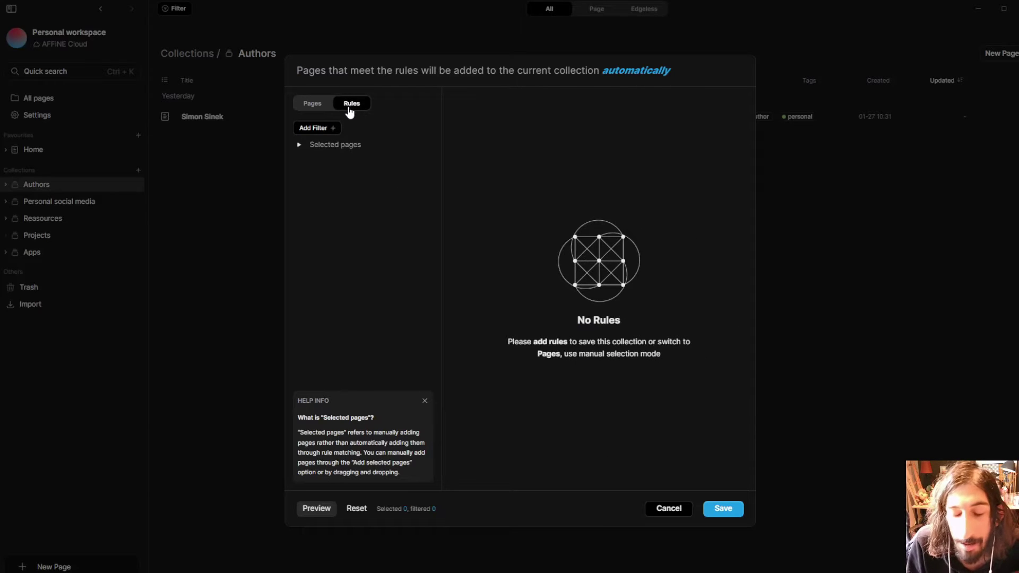
- Draft a Tags 'contains one of' filter for 'reasources' on Projects, then cancel without saving
{"action": "left_click", "coordinate": [325, 129]}
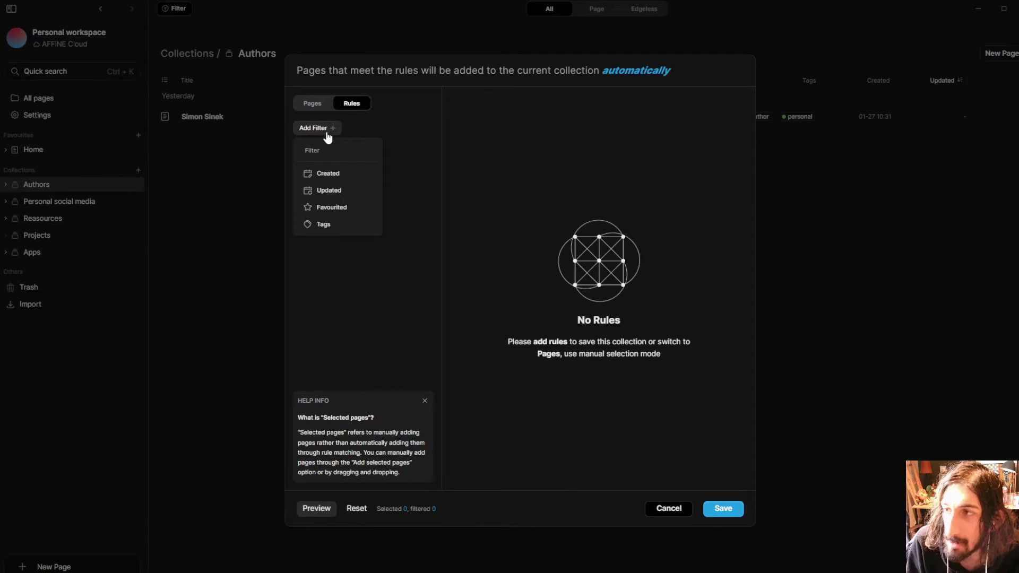
{"action": "left_click", "coordinate": [324, 224]}
{"action": "left_click", "coordinate": [352, 131]}
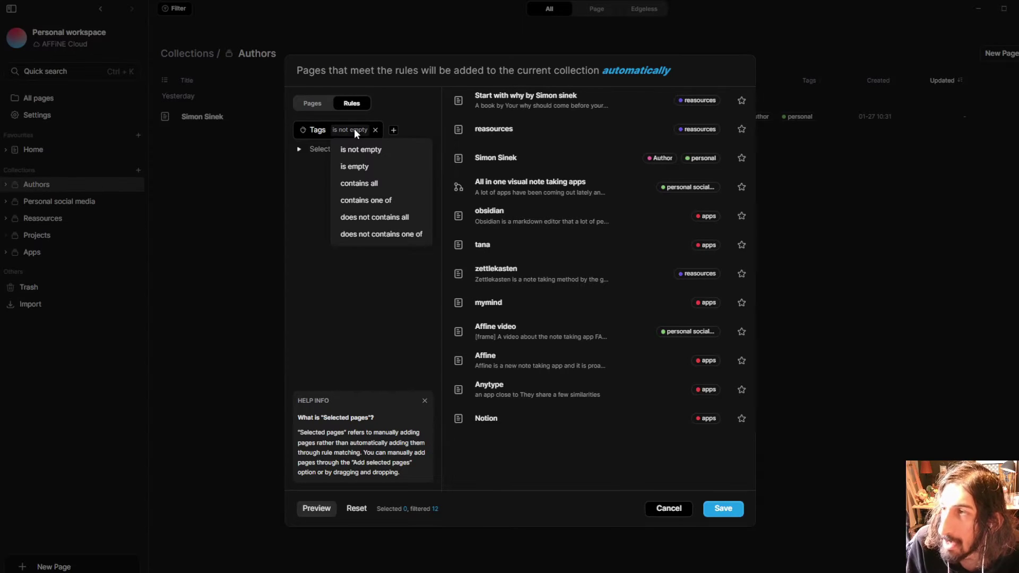
{"action": "left_click", "coordinate": [391, 208]}
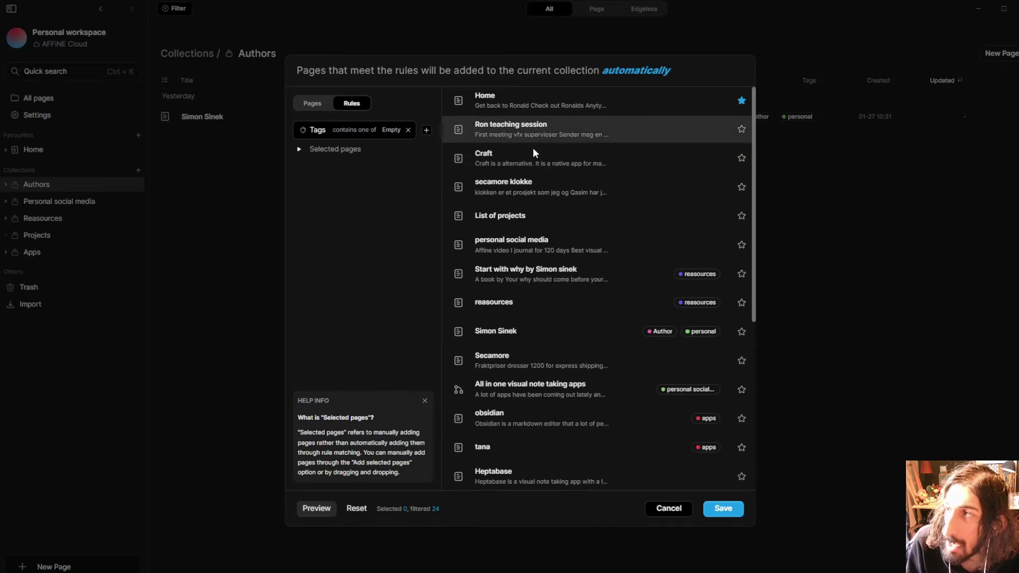
{"action": "left_click", "coordinate": [389, 131]}
{"action": "left_click", "coordinate": [416, 190]}
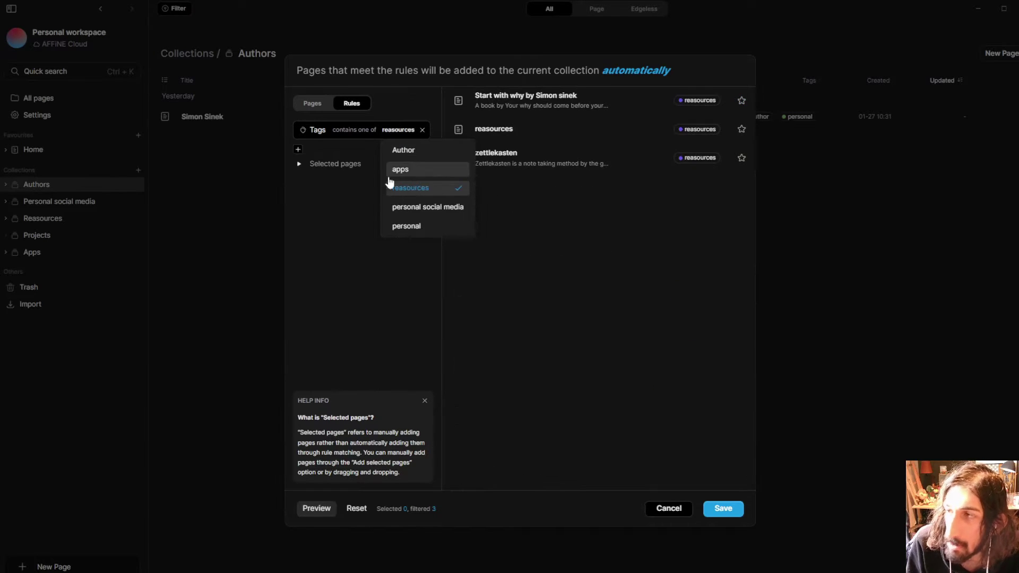
{"action": "left_click", "coordinate": [328, 197]}
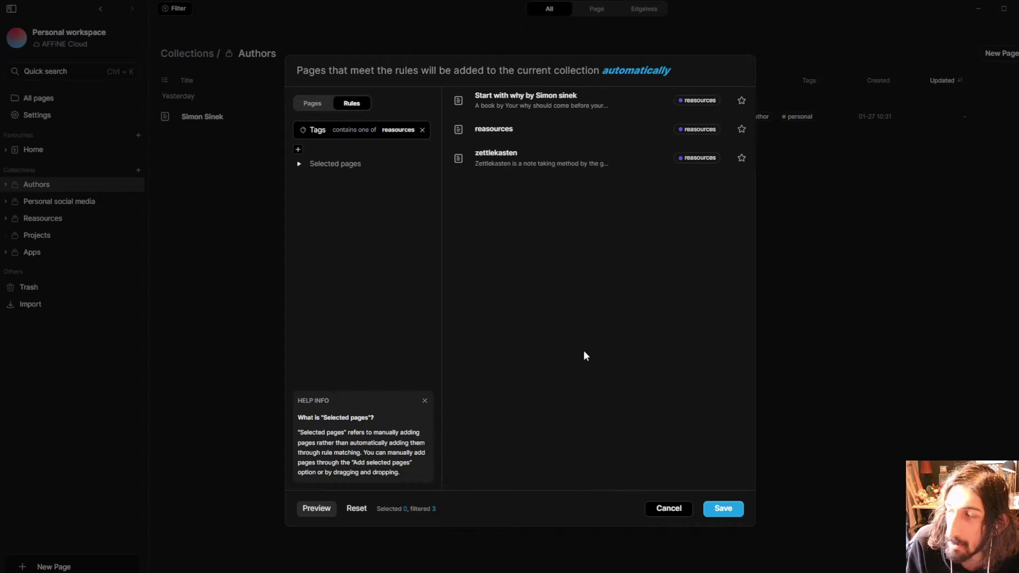
{"action": "left_click", "coordinate": [672, 510]}
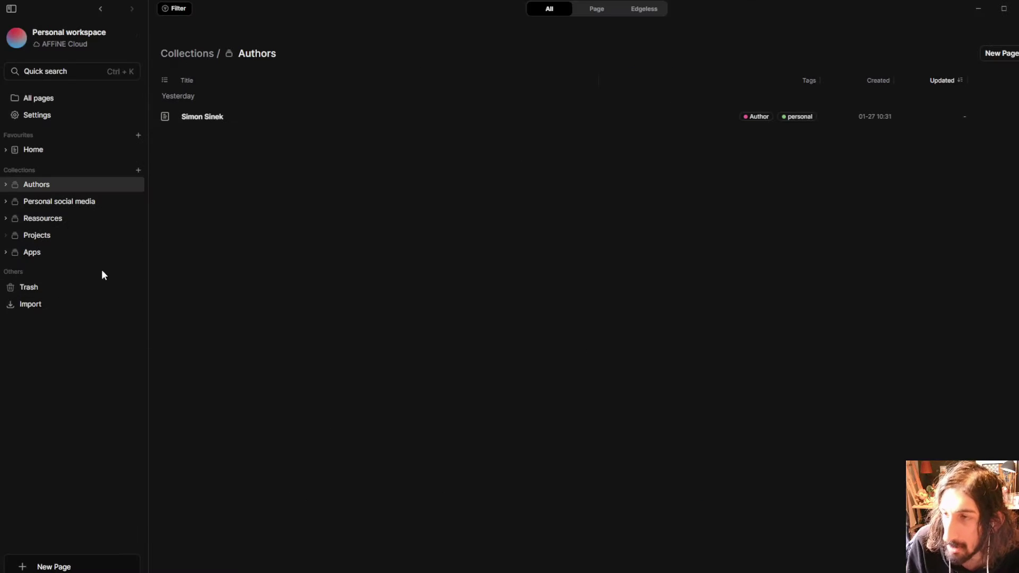
- Browse the Reasources, Apps, Projects, Authors and Personal social media collections, then All Pages
{"action": "left_click", "coordinate": [56, 219]}
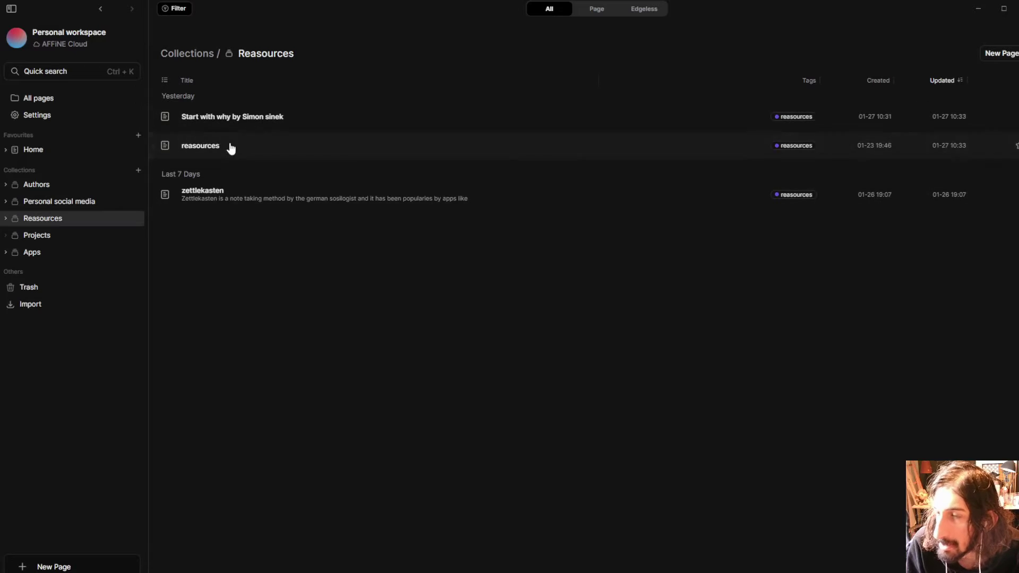
{"action": "left_click", "coordinate": [34, 251]}
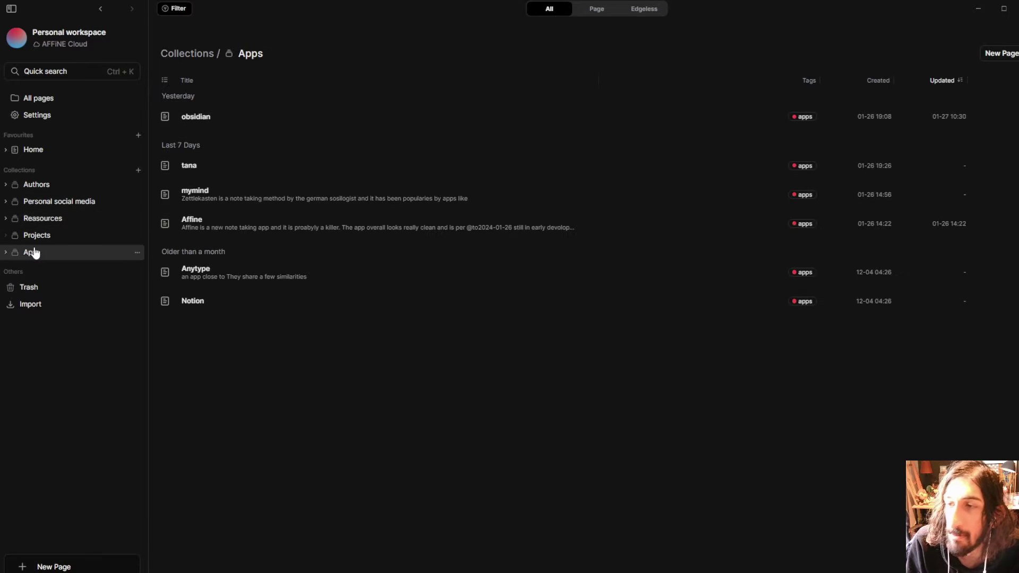
{"action": "left_click", "coordinate": [38, 235]}
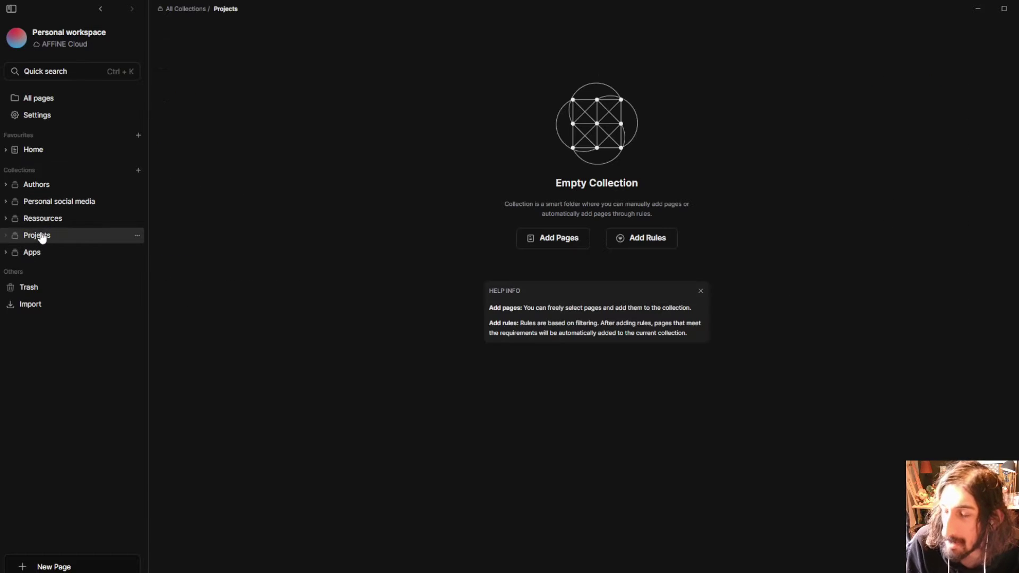
{"action": "left_click", "coordinate": [46, 185]}
{"action": "left_click", "coordinate": [56, 206]}
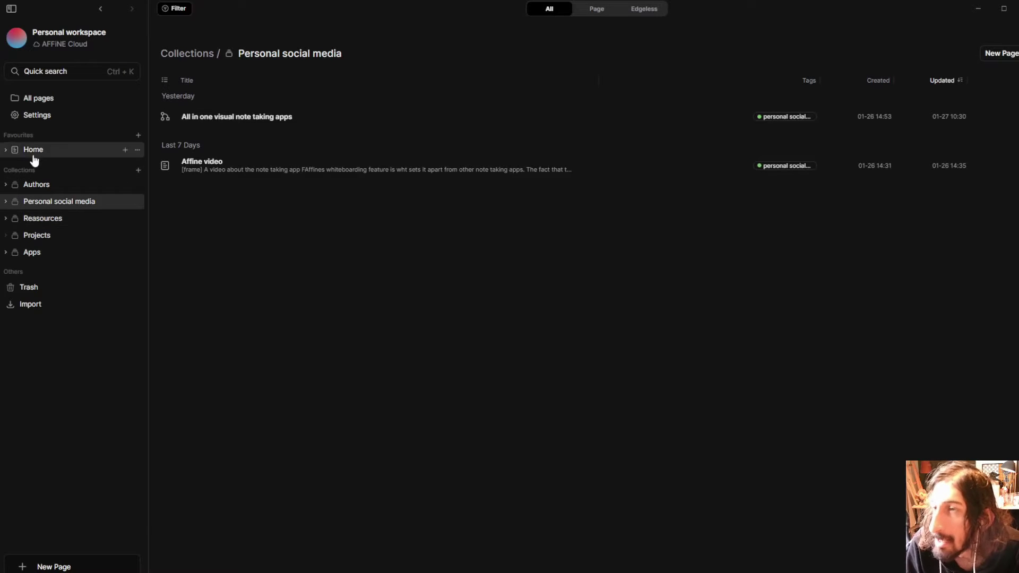
{"action": "left_click", "coordinate": [43, 102]}
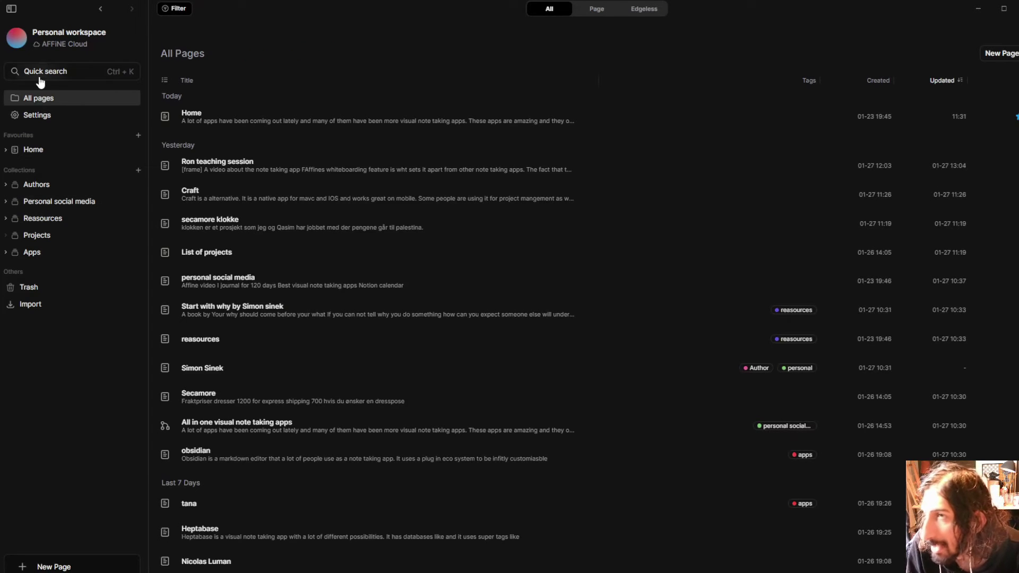
- On the Home page, insert an @-link to the Anytype page below Archive
{"action": "left_click", "coordinate": [37, 150]}
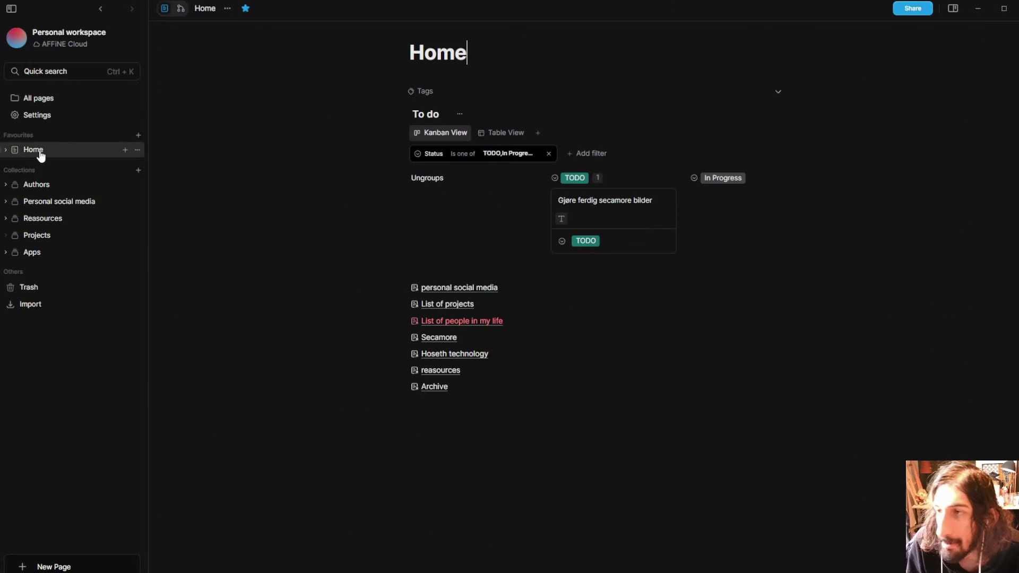
{"action": "left_click", "coordinate": [476, 389]}
{"action": "type", "text": "@hf"}
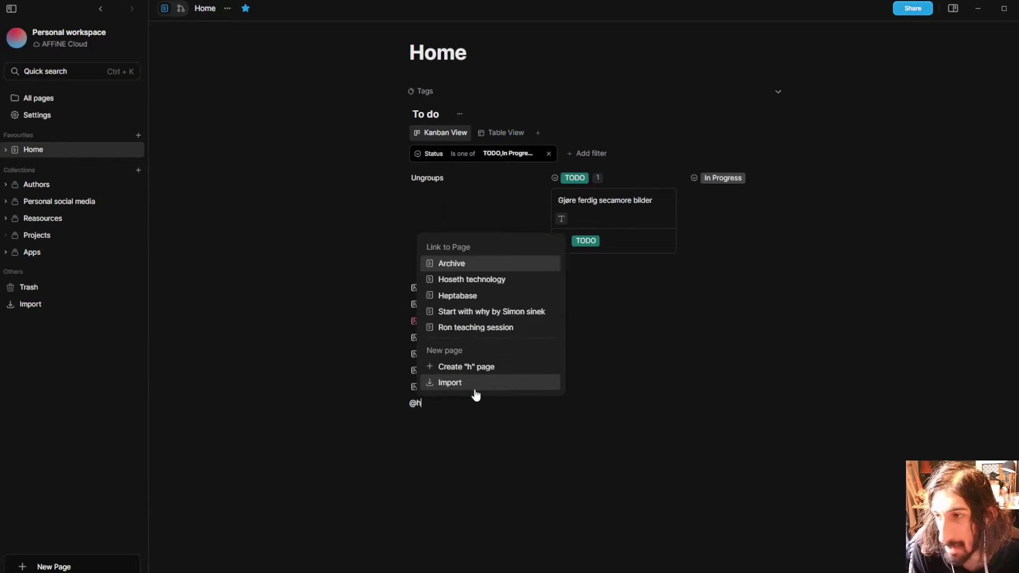
{"action": "key", "text": "BackSpace"}
{"action": "key", "text": "BackSpace"}
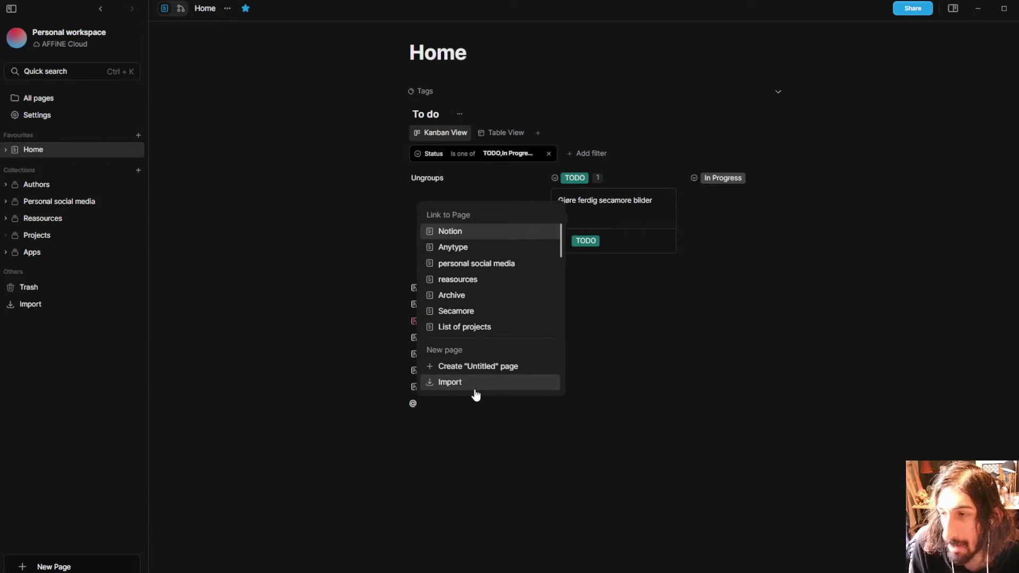
{"action": "left_click", "coordinate": [463, 248]}
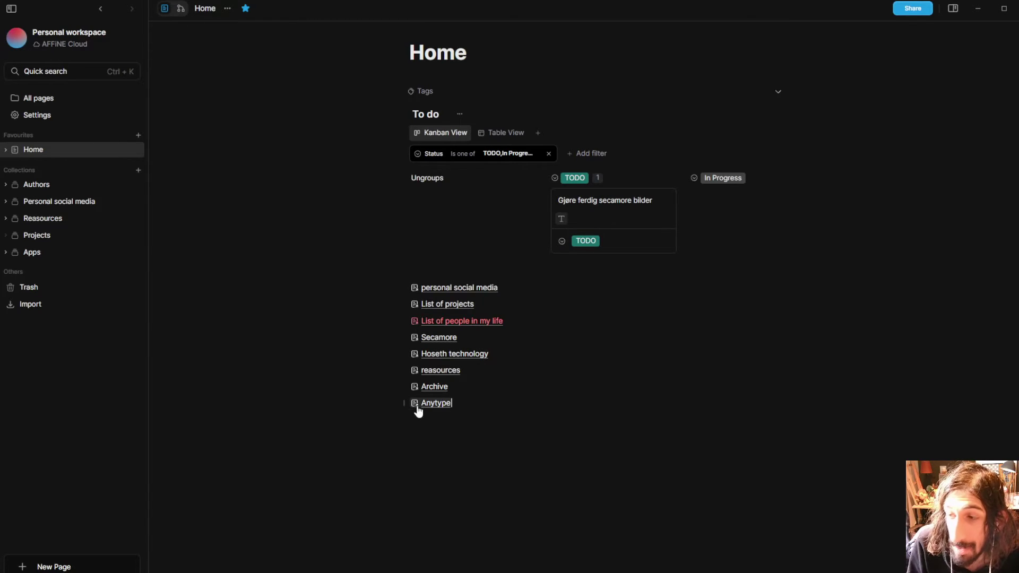
- Visit the linked Anytype page, return to Home, and delete the Anytype link
{"action": "left_click", "coordinate": [440, 406]}
{"action": "key", "text": "alt+Left"}
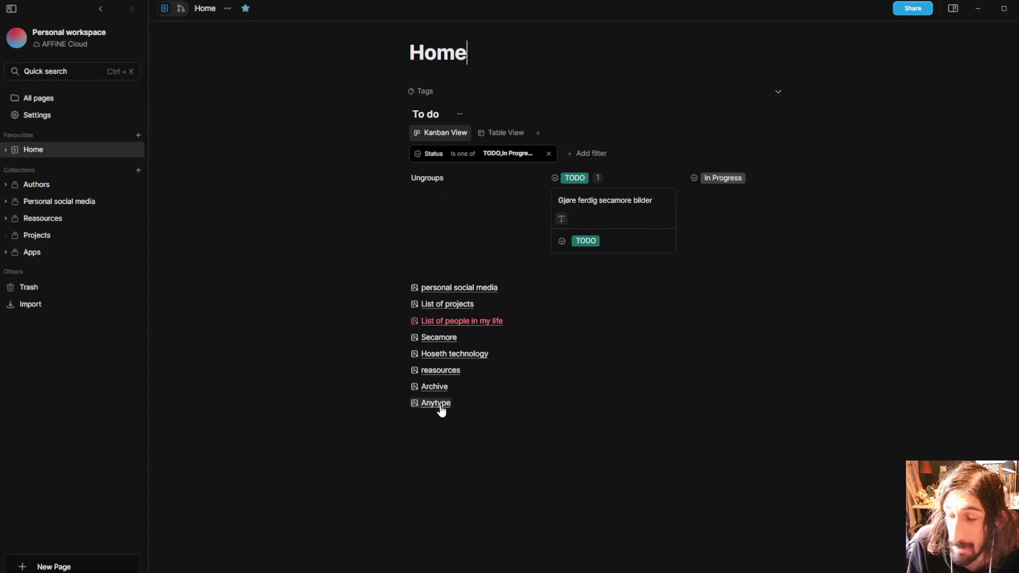
{"action": "left_click_drag", "start_coordinate": [468, 405], "coordinate": [409, 404]}
{"action": "key", "text": "BackSpace"}
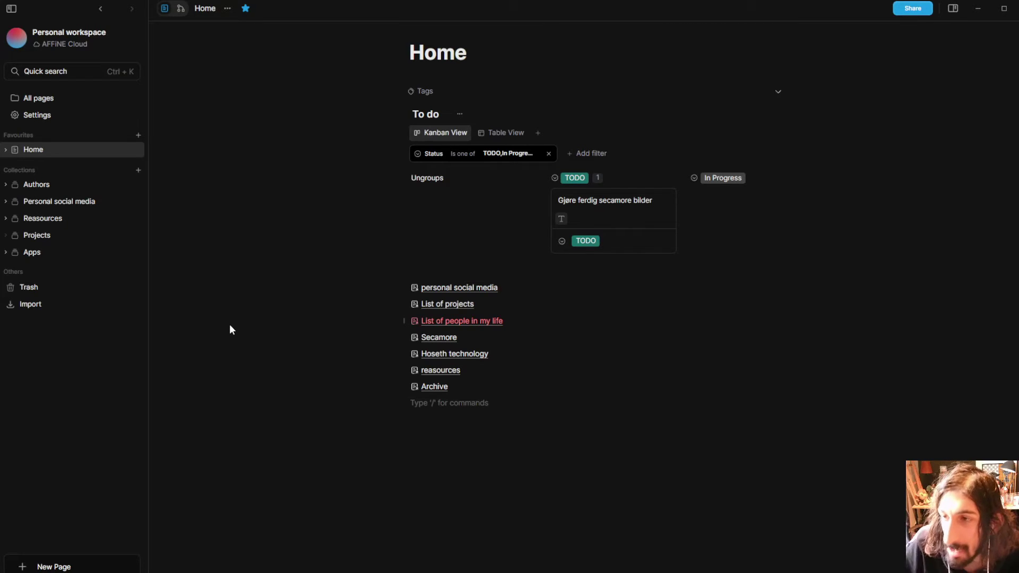
- From the Personal social media collection, create a new page titled 'How Good is affine'
{"action": "left_click", "coordinate": [94, 202]}
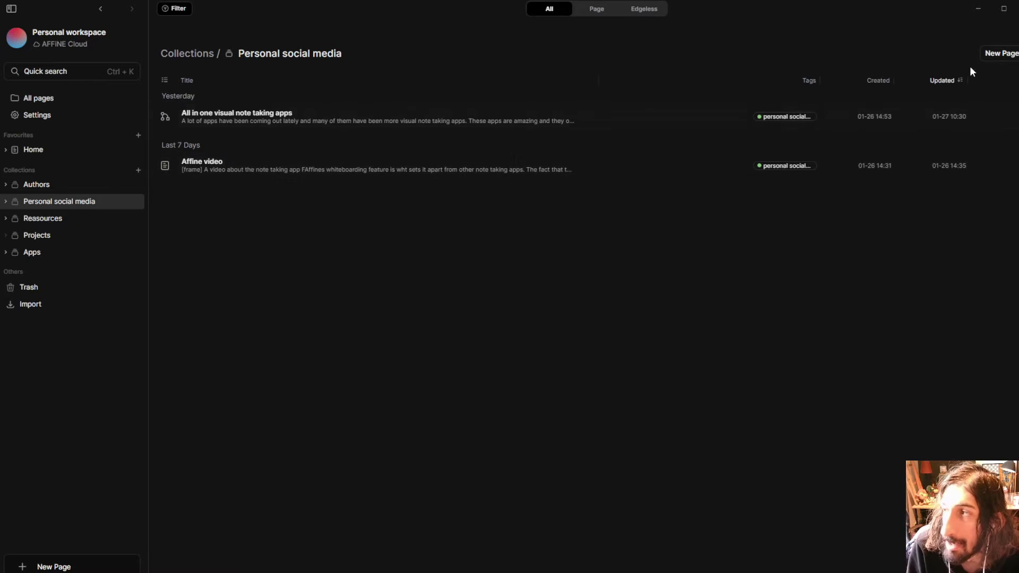
{"action": "left_click", "coordinate": [987, 62]}
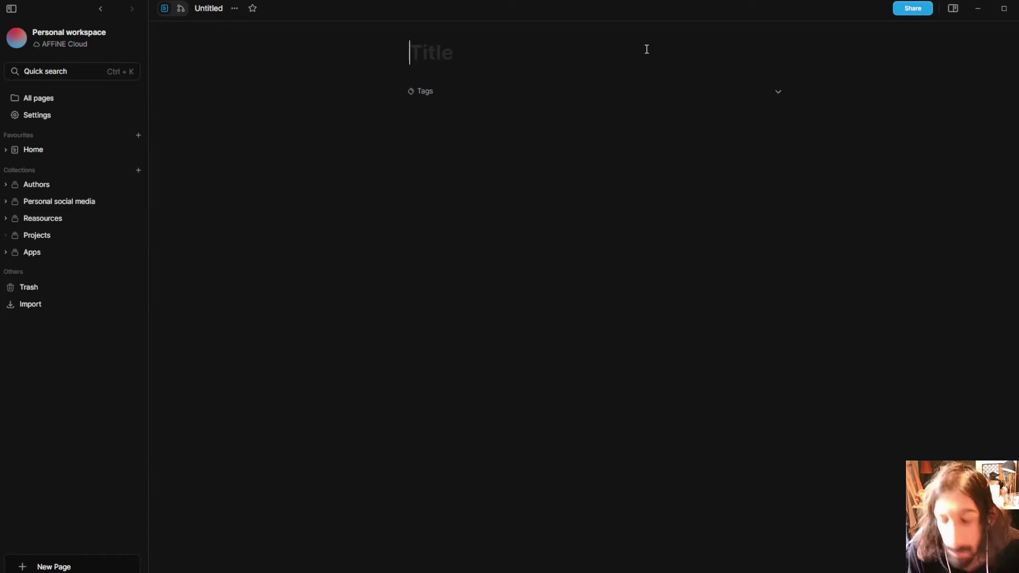
{"action": "type", "text": "How Good "}
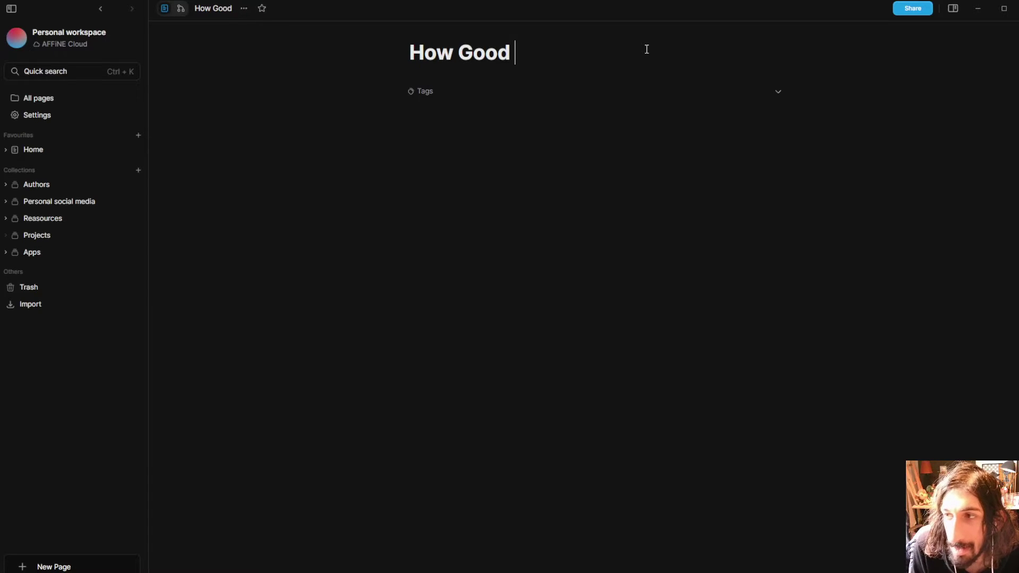
{"action": "type", "text": "is affine"}
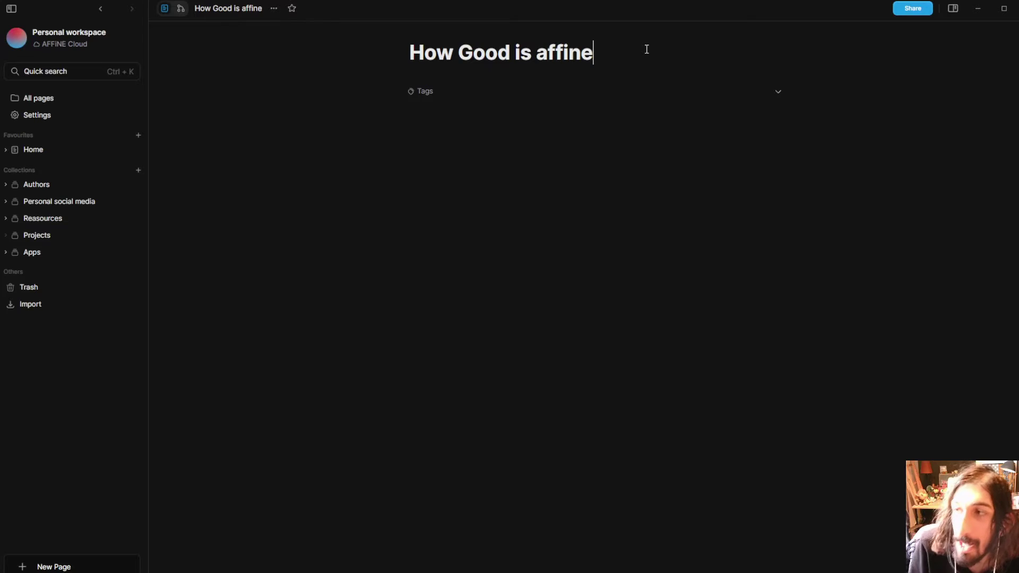
- Switch the page to edgeless mode and reset the zoom to 100%
{"action": "left_click", "coordinate": [181, 9]}
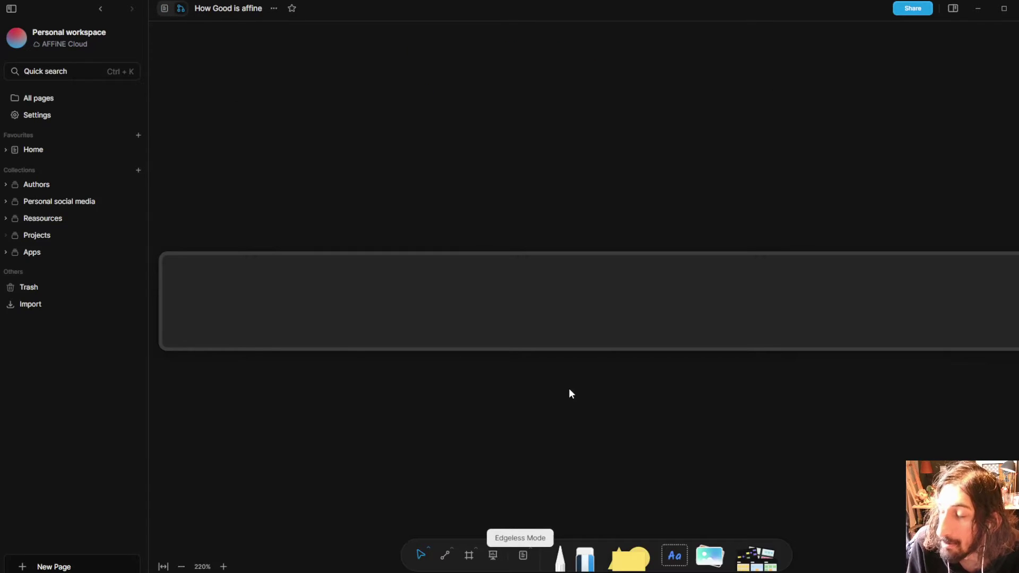
{"action": "left_click", "coordinate": [182, 567]}
{"action": "left_click", "coordinate": [182, 567]}
{"action": "left_click", "coordinate": [181, 567]}
{"action": "left_click", "coordinate": [181, 567]}
{"action": "left_click", "coordinate": [181, 567]}
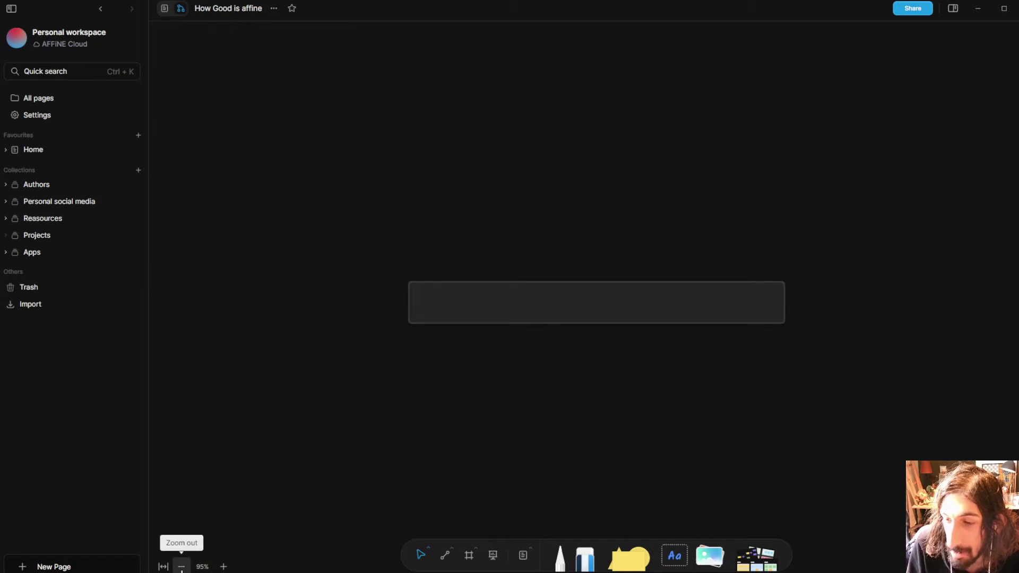
{"action": "left_click", "coordinate": [202, 567]}
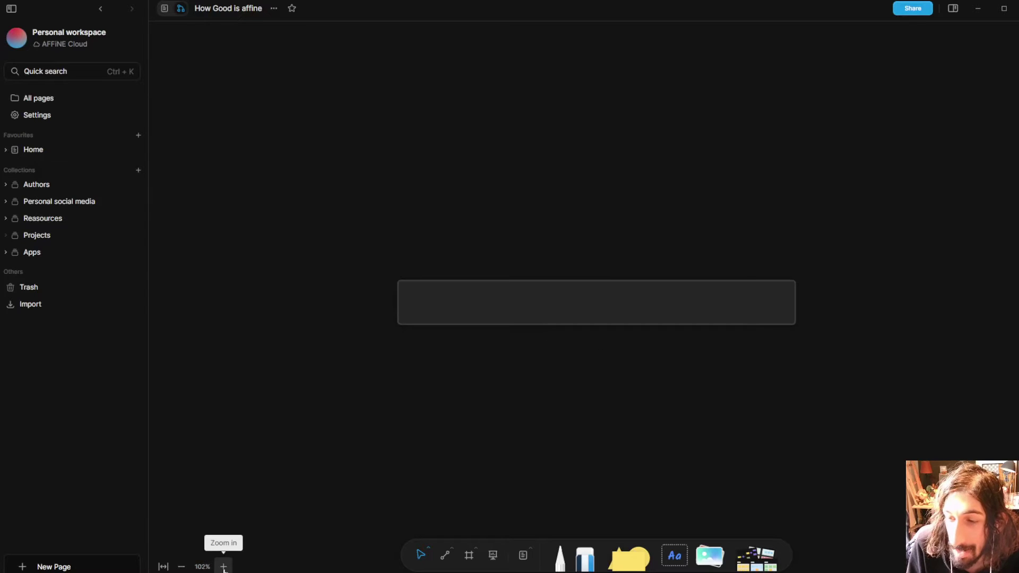
{"action": "left_click", "coordinate": [223, 567]}
{"action": "left_click", "coordinate": [223, 567]}
{"action": "left_click", "coordinate": [223, 567]}
{"action": "left_click", "coordinate": [202, 566]}
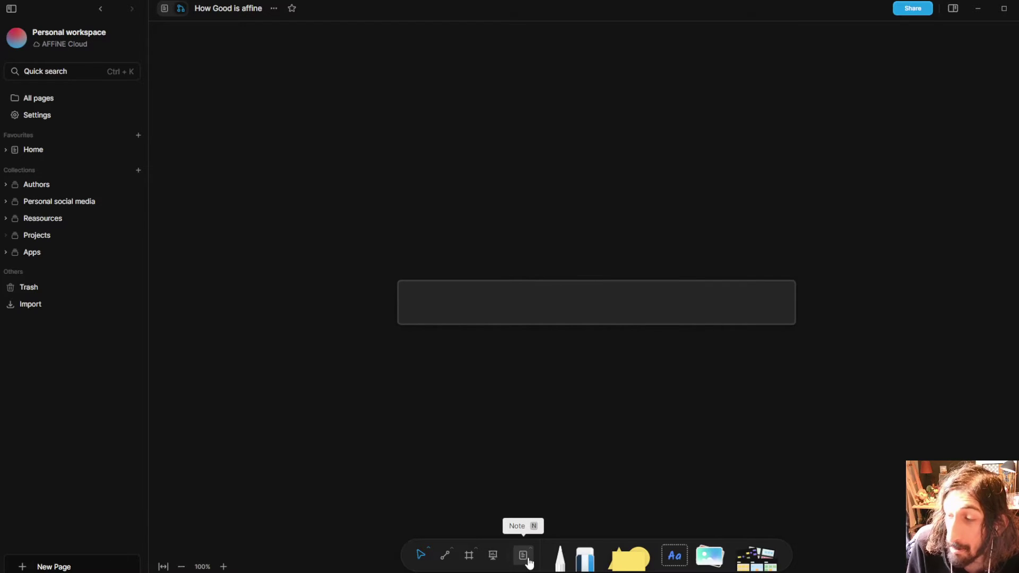
- Write the Heading 1 '# Organisation inside of affine' in the empty note
{"action": "left_click", "coordinate": [486, 296]}
{"action": "left_click", "coordinate": [485, 296]}
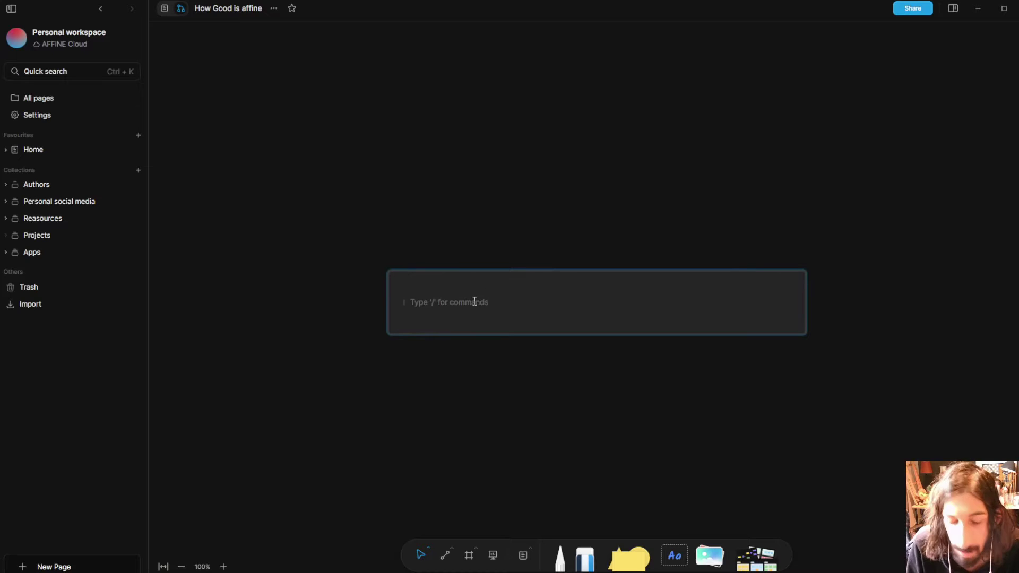
{"action": "type", "text": "# Org"}
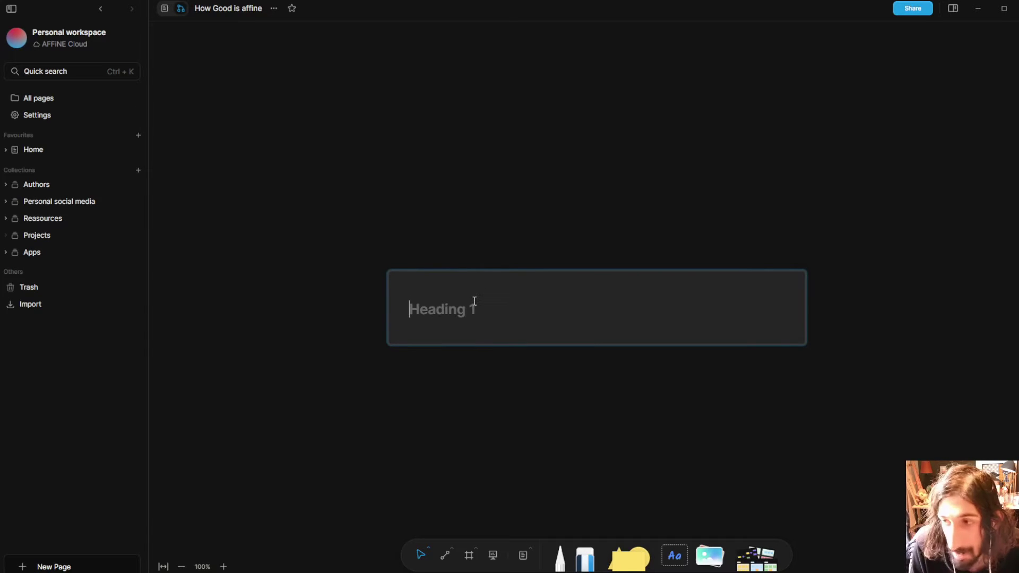
{"action": "type", "text": "anisa"}
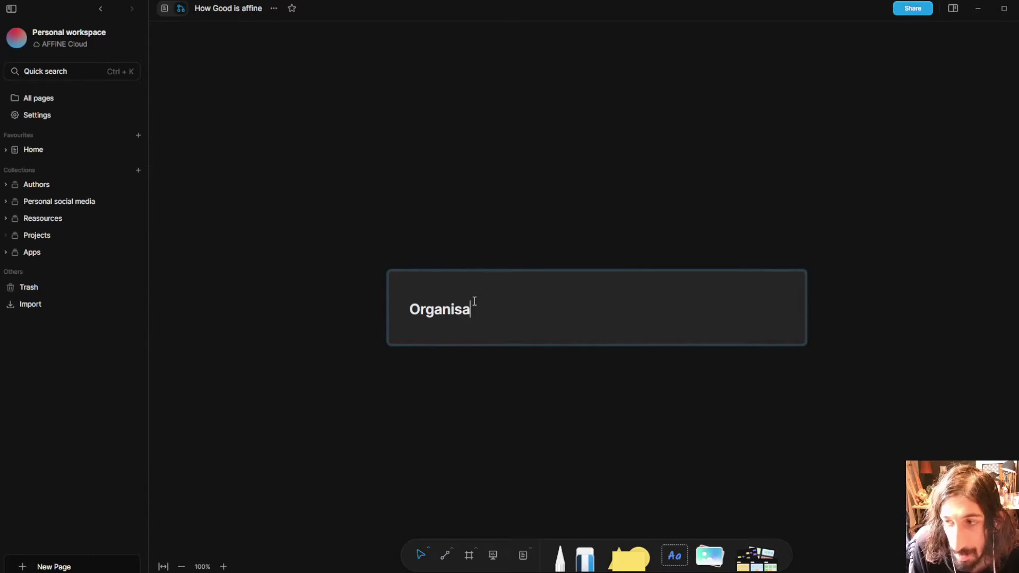
{"action": "type", "text": "tion inside of i"}
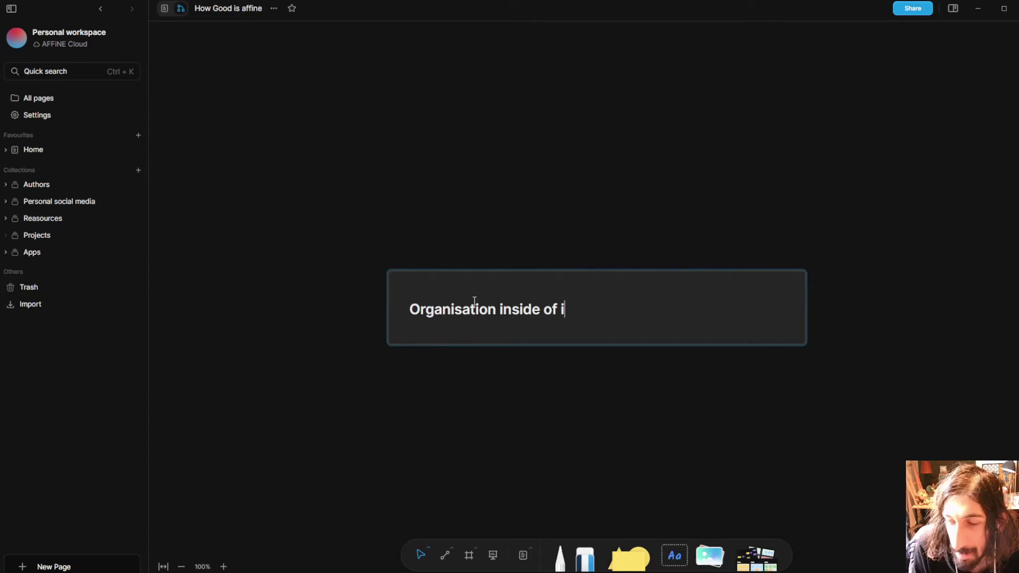
{"action": "key", "text": "BackSpace"}
{"action": "type", "text": "affine"}
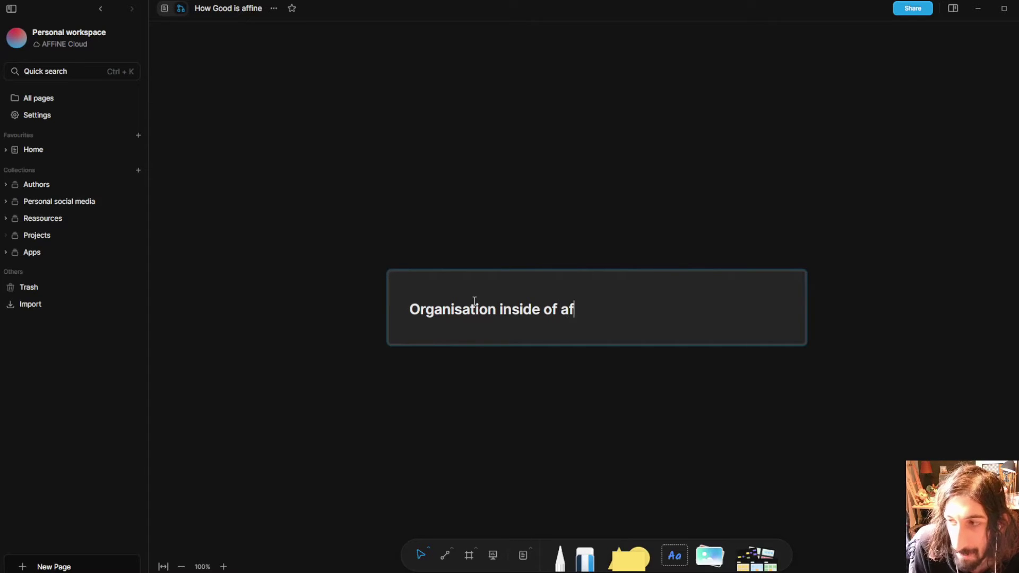
{"action": "left_click", "coordinate": [457, 228]}
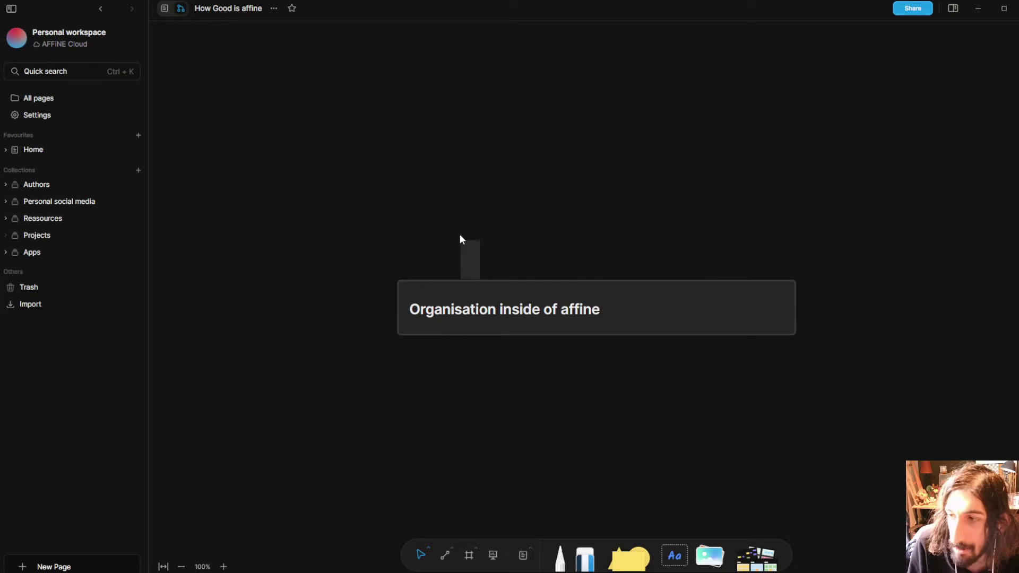
- Move the heading note up near the top of the canvas
{"action": "left_click", "coordinate": [590, 329]}
{"action": "left_click_drag", "start_coordinate": [573, 289], "coordinate": [541, 140]}
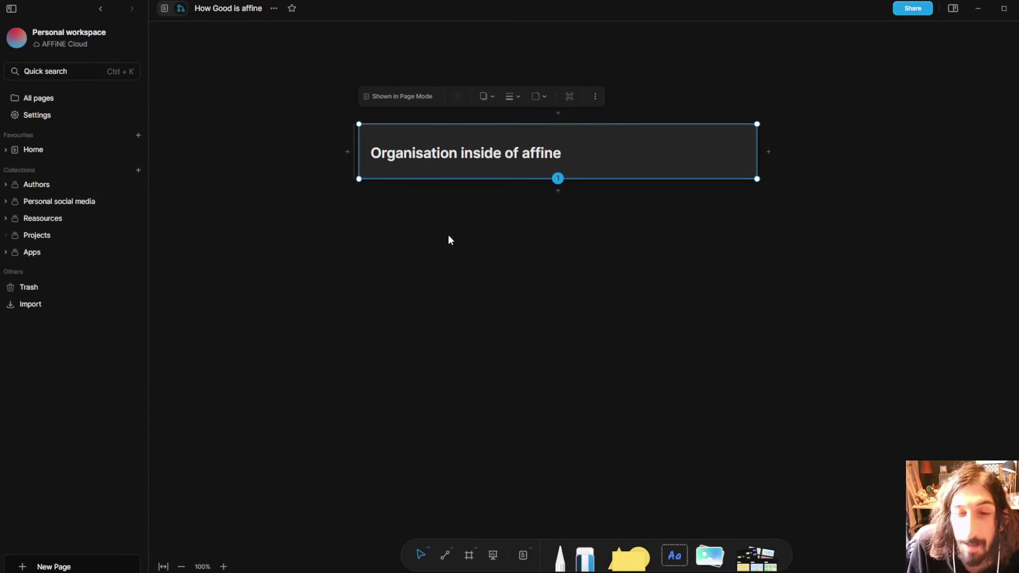
{"action": "double_click", "coordinate": [614, 145]}
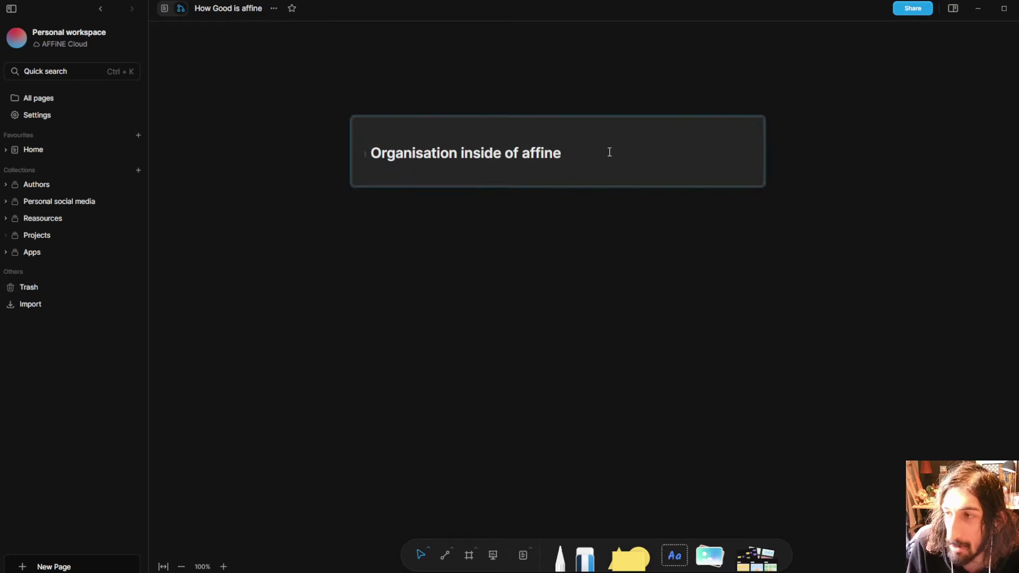
{"action": "key", "text": "Return"}
{"action": "key", "text": "BackSpace"}
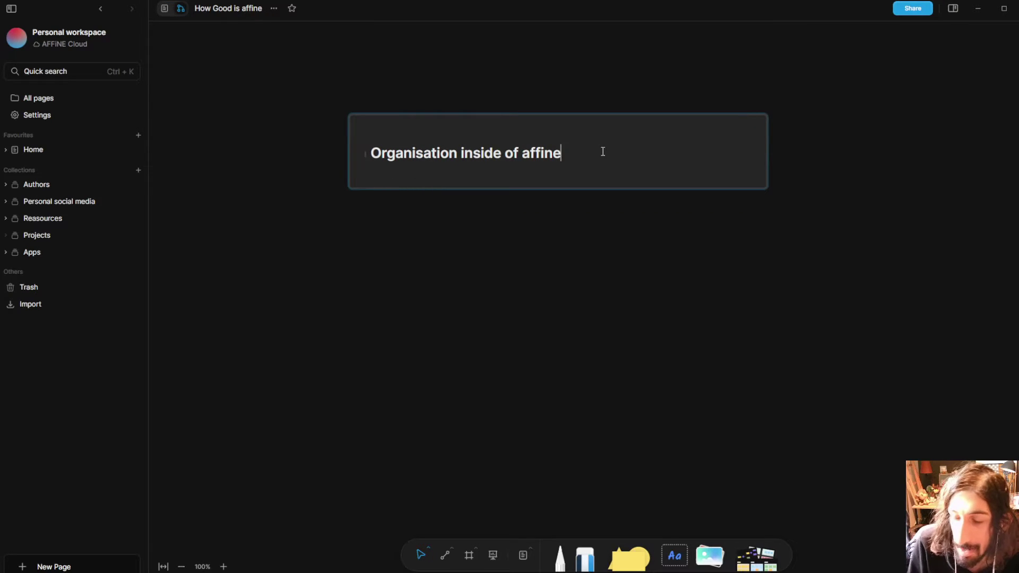
- Draw a frame around the heading note and name it 'Organisation inside of Affine'
{"action": "left_click", "coordinate": [469, 555]}
{"action": "left_click_drag", "start_coordinate": [325, 91], "coordinate": [923, 447]}
{"action": "double_click", "coordinate": [342, 79]}
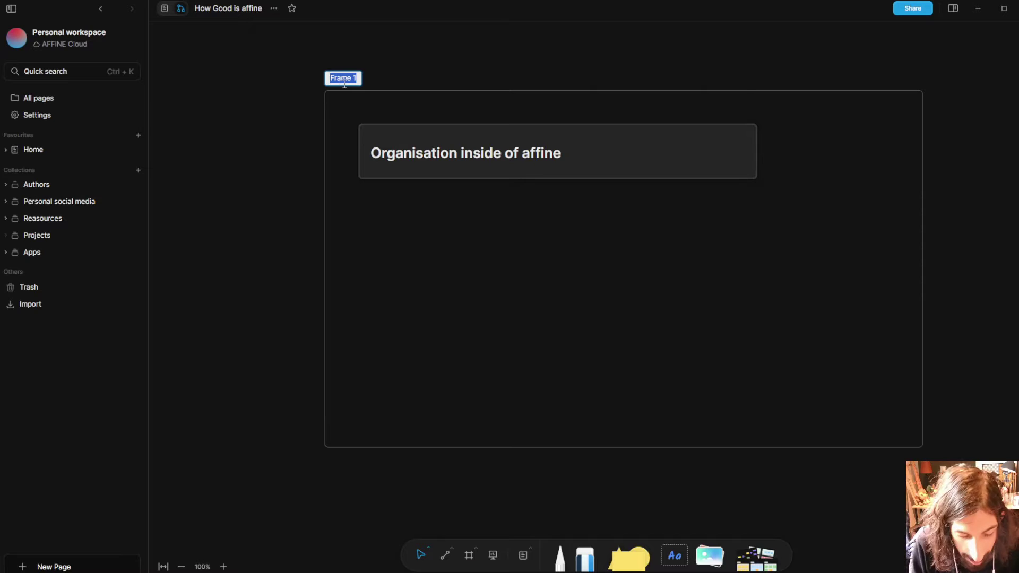
{"action": "type", "text": "Organisa"}
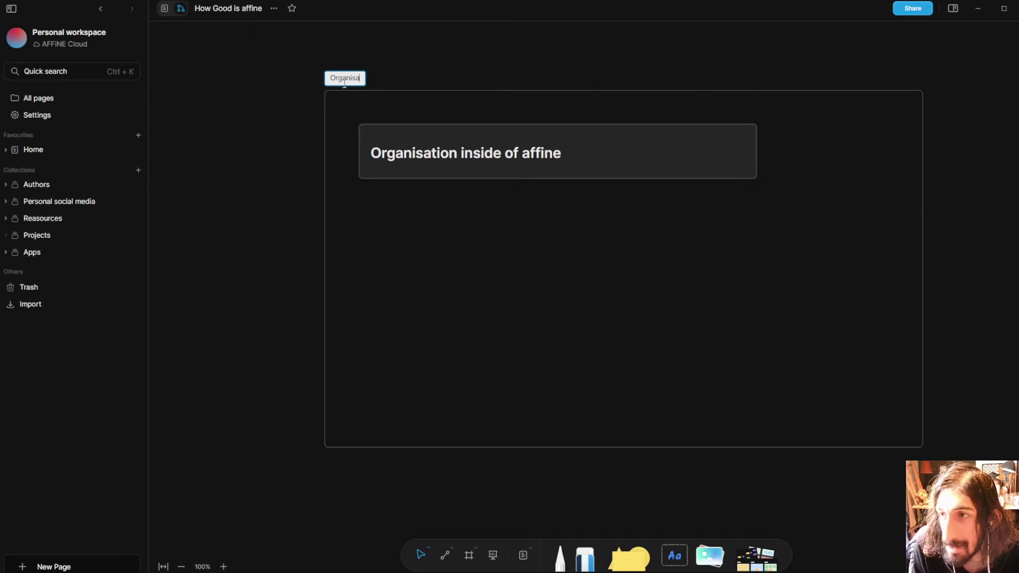
{"action": "type", "text": "tion inside "}
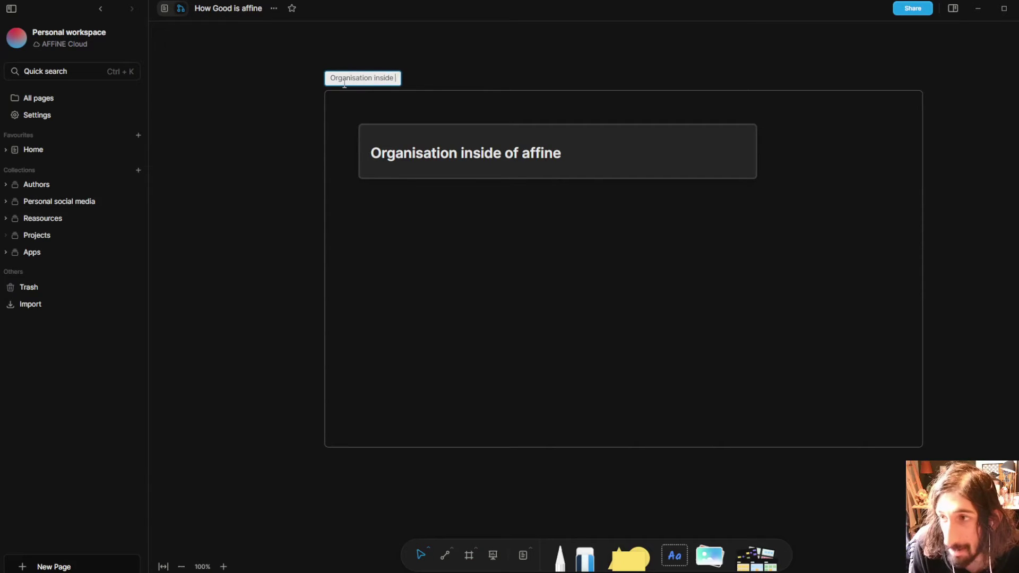
{"action": "type", "text": "of Affine"}
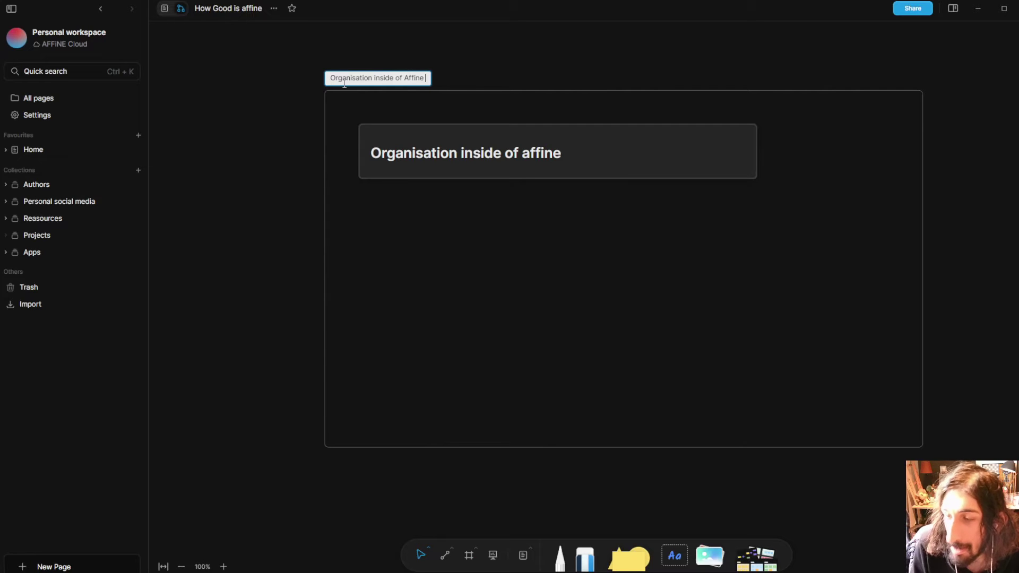
- Add an empty note inside the frame below the heading and reposition the frame
{"action": "left_click", "coordinate": [524, 557]}
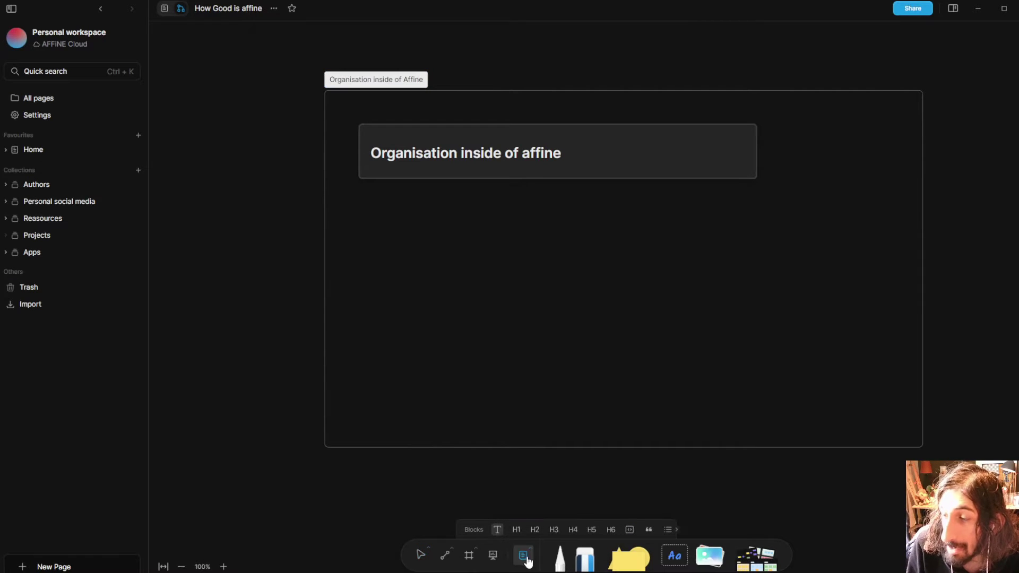
{"action": "left_click", "coordinate": [460, 281]}
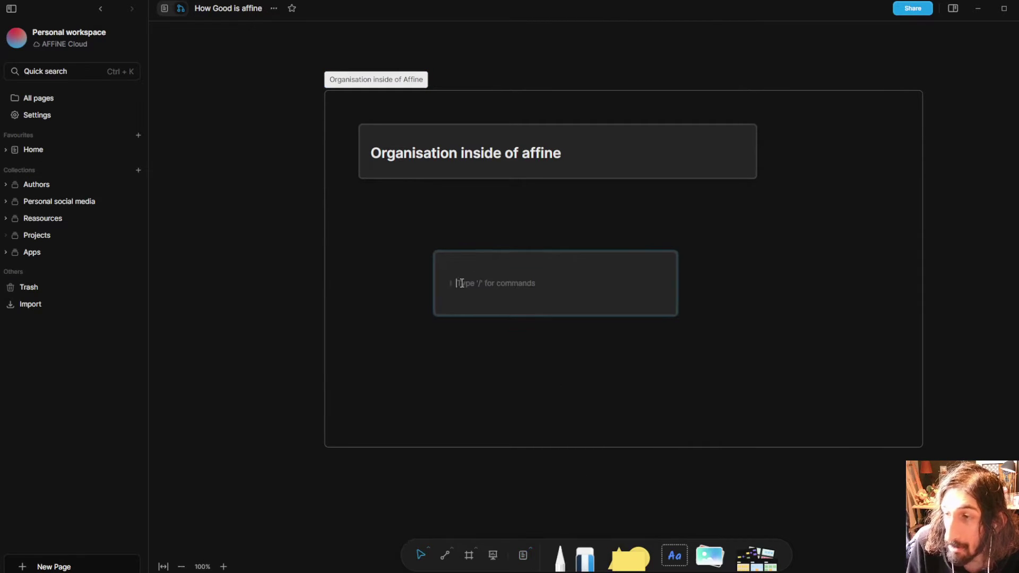
{"action": "left_click_drag", "start_coordinate": [385, 86], "coordinate": [350, 95]}
{"action": "left_click", "coordinate": [559, 165]}
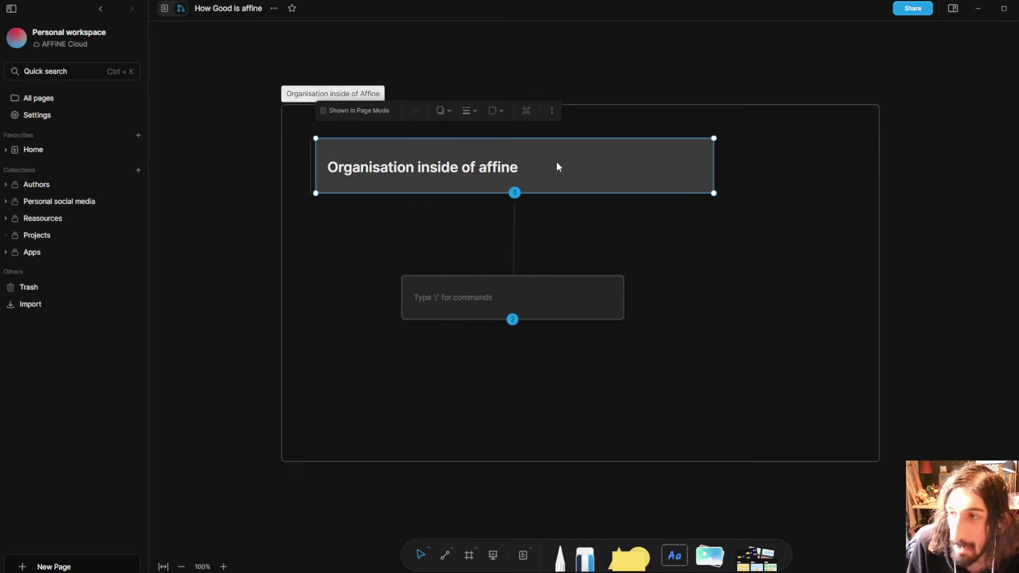
{"action": "left_click", "coordinate": [557, 166]}
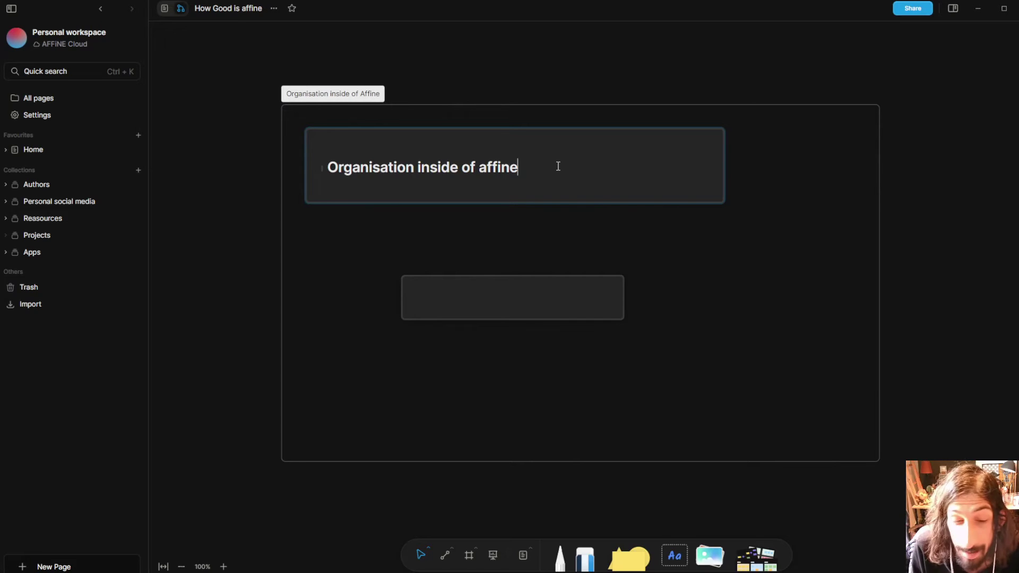
- Add an empty line under the 'Organisation inside of affine' heading, keeping it Heading 1
{"action": "key", "text": "Return"}
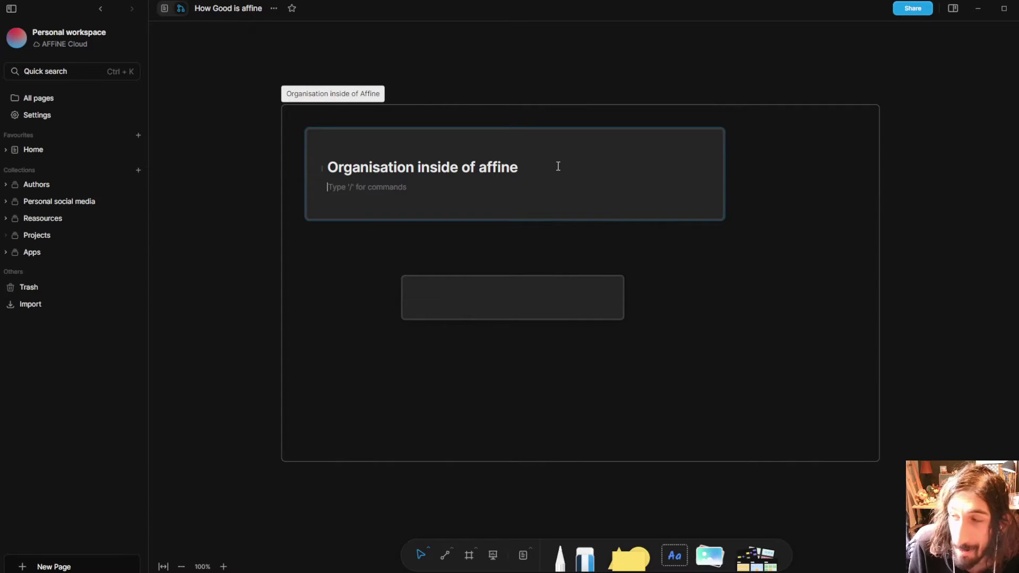
{"action": "left_click_drag", "start_coordinate": [527, 169], "coordinate": [416, 169]}
{"action": "left_click", "coordinate": [317, 175]}
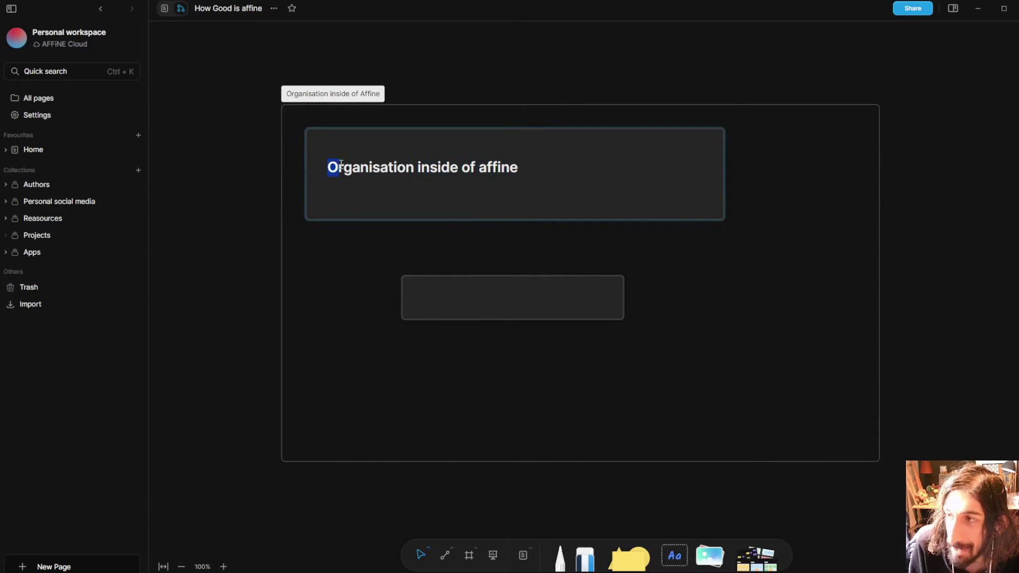
{"action": "left_click_drag", "start_coordinate": [346, 164], "coordinate": [498, 160]}
{"action": "left_click", "coordinate": [525, 166]}
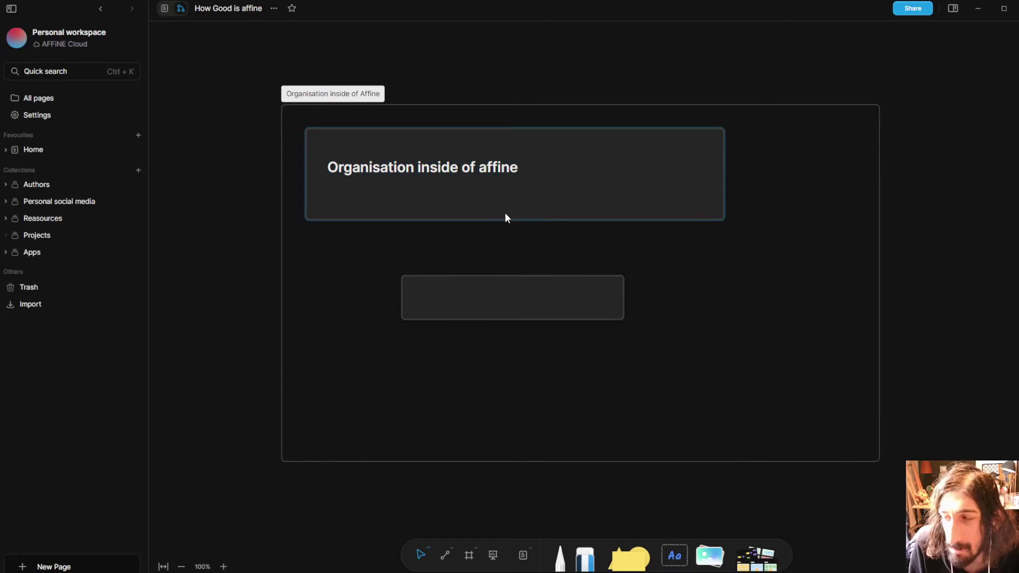
{"action": "left_click_drag", "start_coordinate": [518, 169], "coordinate": [321, 168]}
{"action": "mouse_move", "coordinate": [330, 143]}
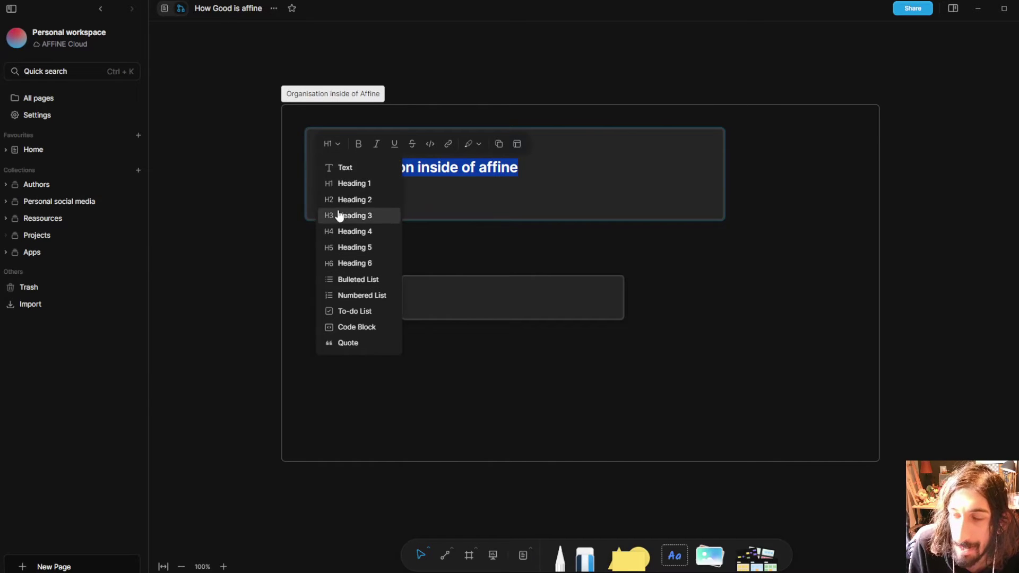
{"action": "left_click", "coordinate": [505, 176]}
{"action": "left_click_drag", "start_coordinate": [536, 166], "coordinate": [319, 167]}
{"action": "mouse_move", "coordinate": [336, 144]}
{"action": "left_click", "coordinate": [551, 182]}
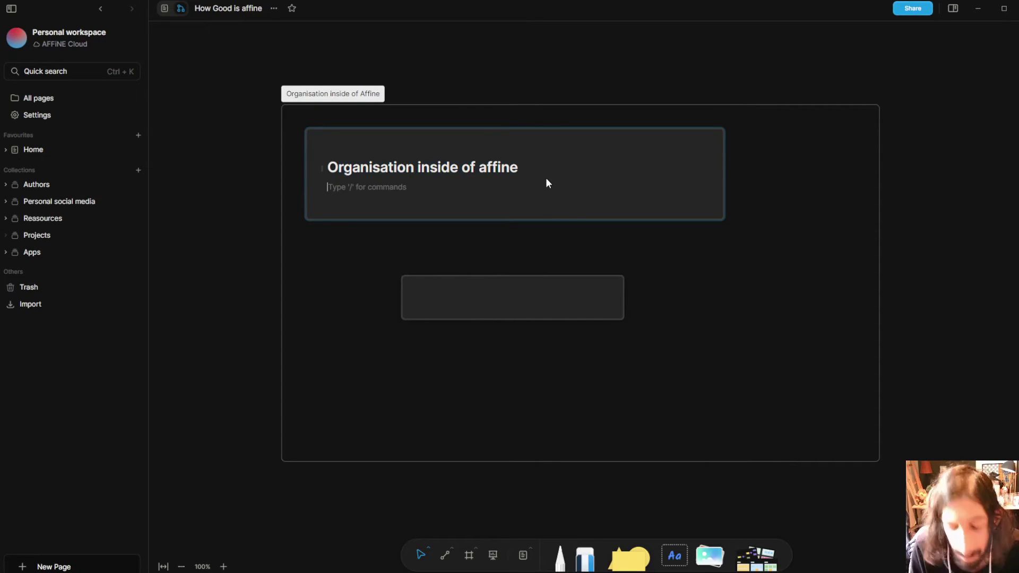
- Fill the bullet list with Backlinks, smart folders - collections, Pages and sub pages
{"action": "type", "text": "-"}
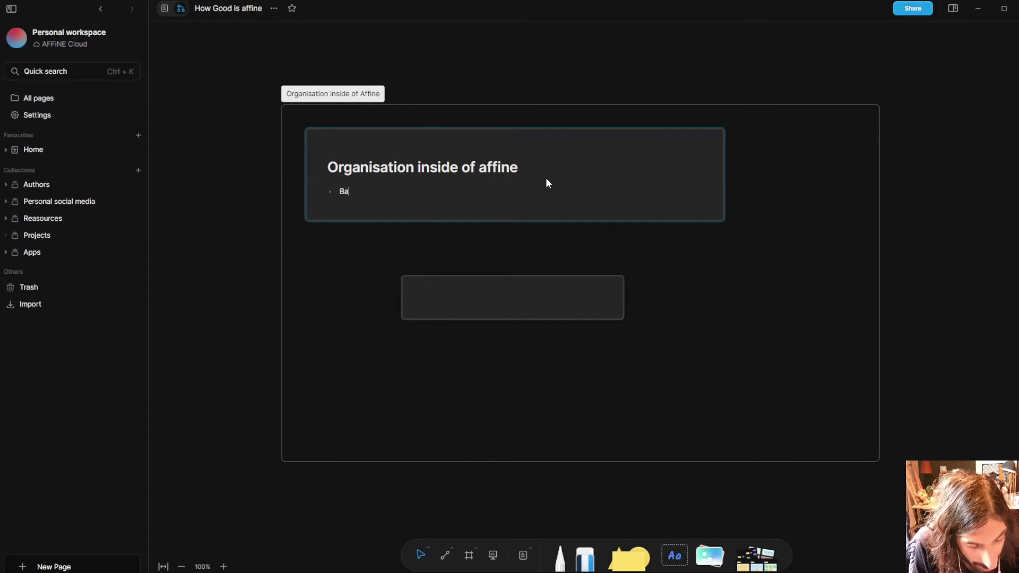
{"action": "type", "text": "s"}
{"action": "key", "text": "Return"}
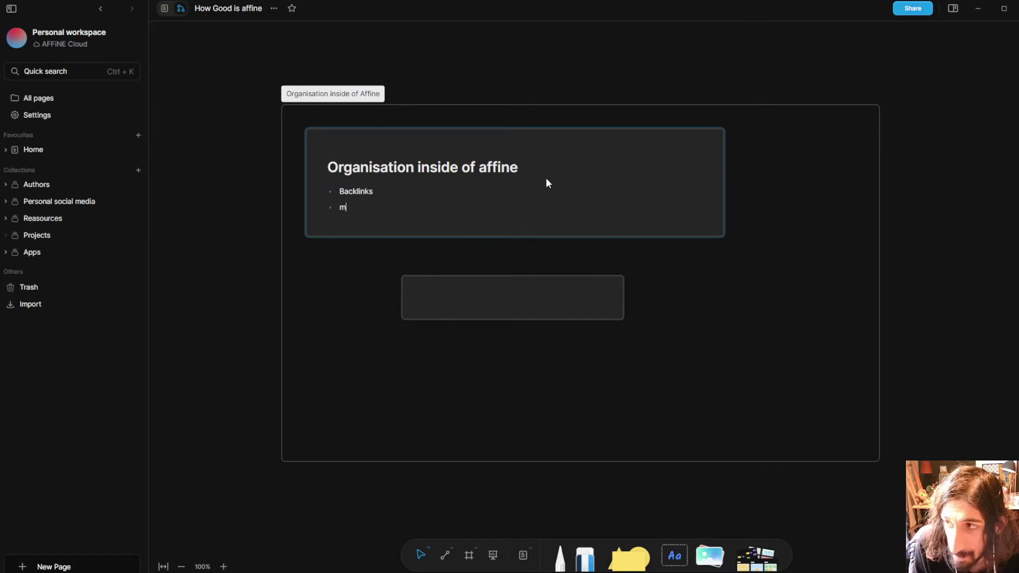
{"action": "key", "text": "BackSpace"}
{"action": "type", "text": "smart folde"}
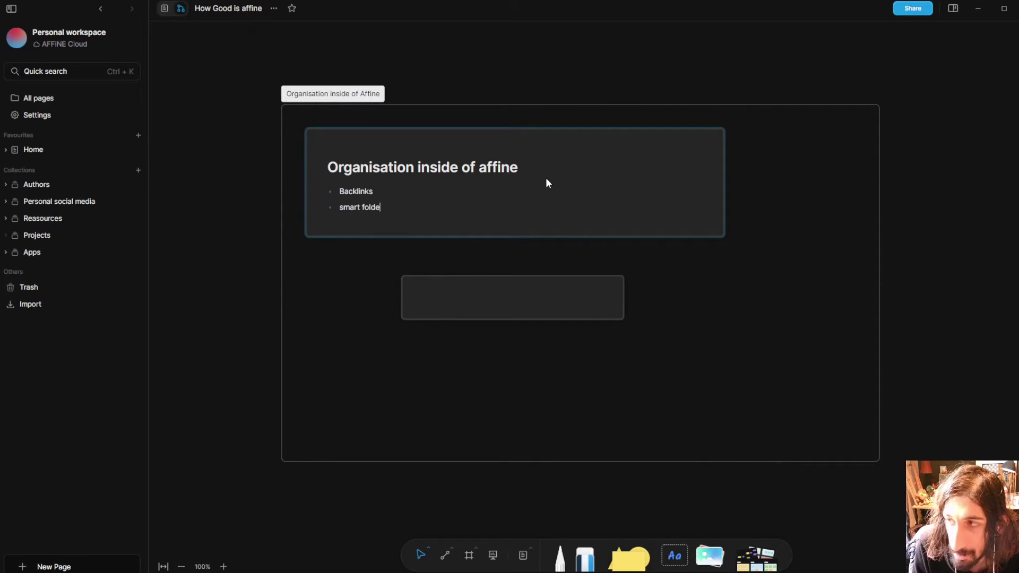
{"action": "type", "text": "rs - co"}
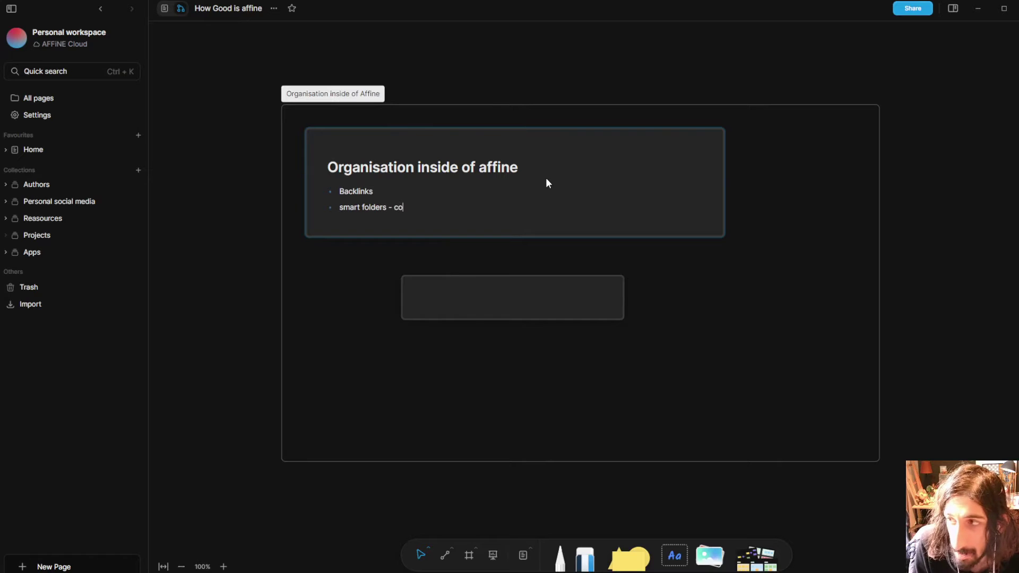
{"action": "type", "text": "llections"}
{"action": "key", "text": "Return"}
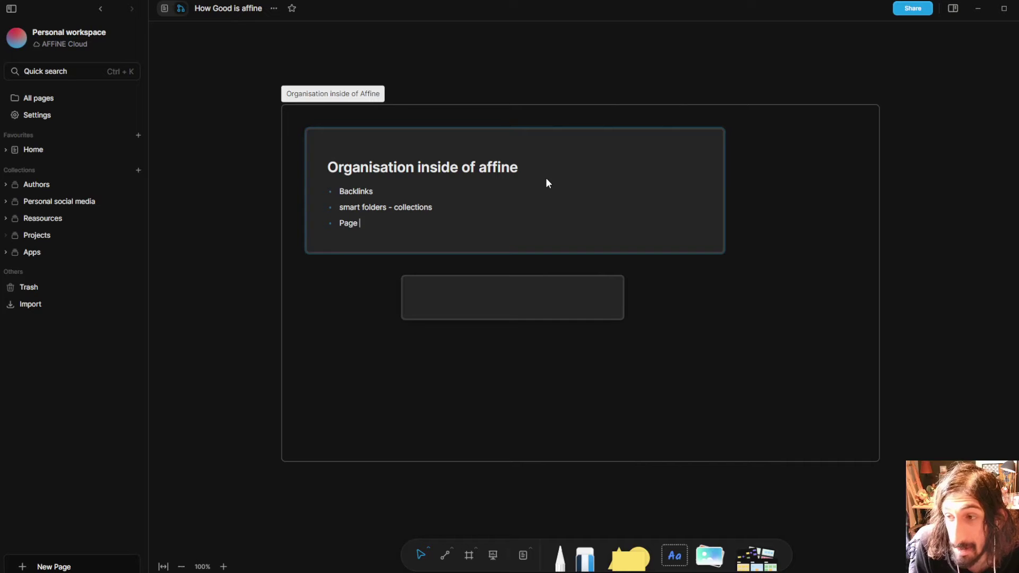
{"action": "type", "text": "nd sub"}
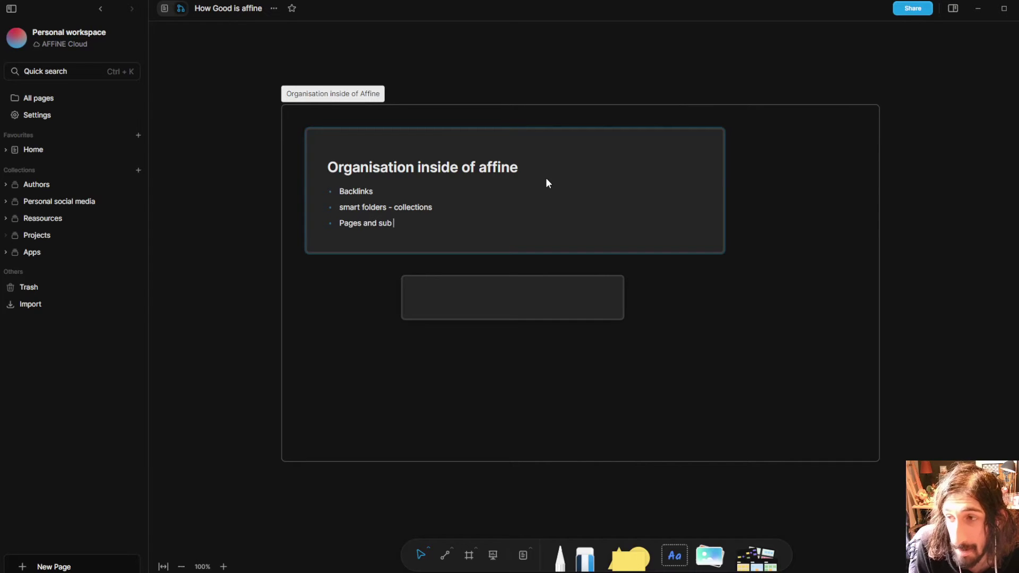
{"action": "type", "text": " pages"}
{"action": "key", "text": "Return"}
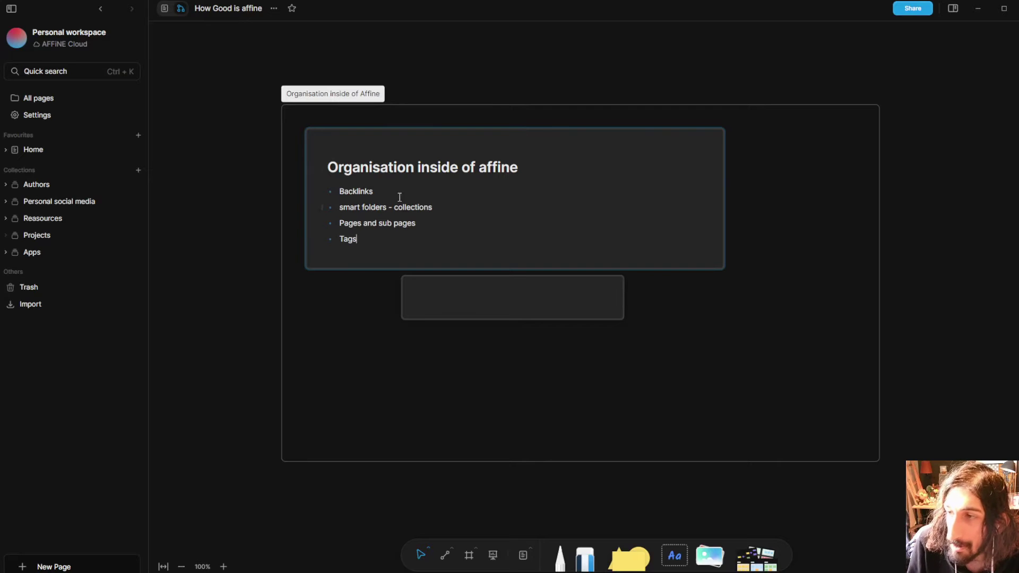
- Select the empty grey note below the heading note and delete it
{"action": "left_click", "coordinate": [422, 298]}
{"action": "left_click_drag", "start_coordinate": [422, 296], "coordinate": [422, 299]}
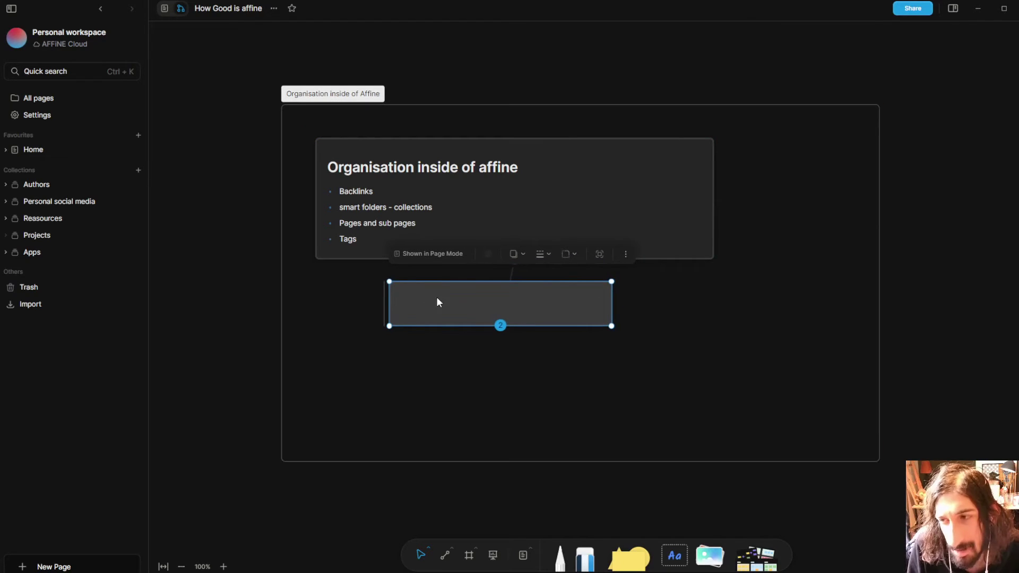
{"action": "key", "text": "h"}
{"action": "mouse_move", "coordinate": [469, 281]}
{"action": "left_mouse_down"}
{"action": "mouse_move", "coordinate": [515, 289]}
{"action": "mouse_move", "coordinate": [497, 303]}
{"action": "mouse_move", "coordinate": [462, 289]}
{"action": "left_mouse_up"}
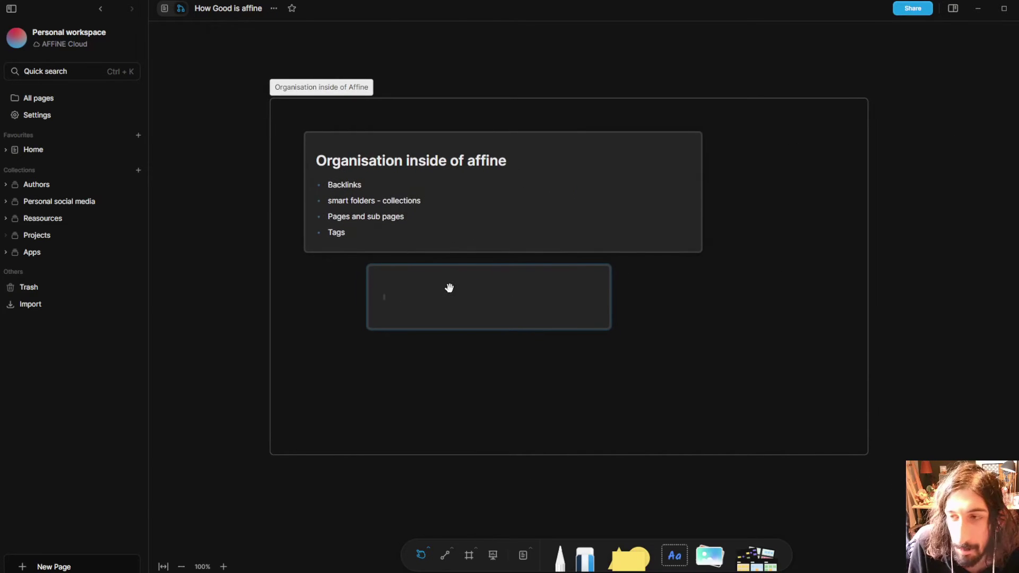
{"action": "left_click", "coordinate": [423, 553]}
{"action": "left_click", "coordinate": [422, 553]}
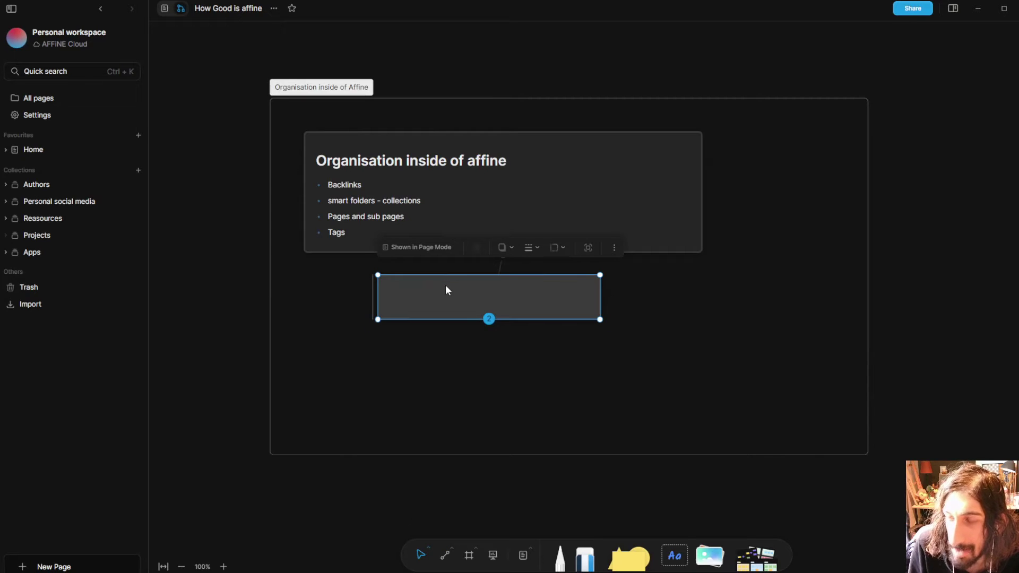
{"action": "key", "text": "Delete"}
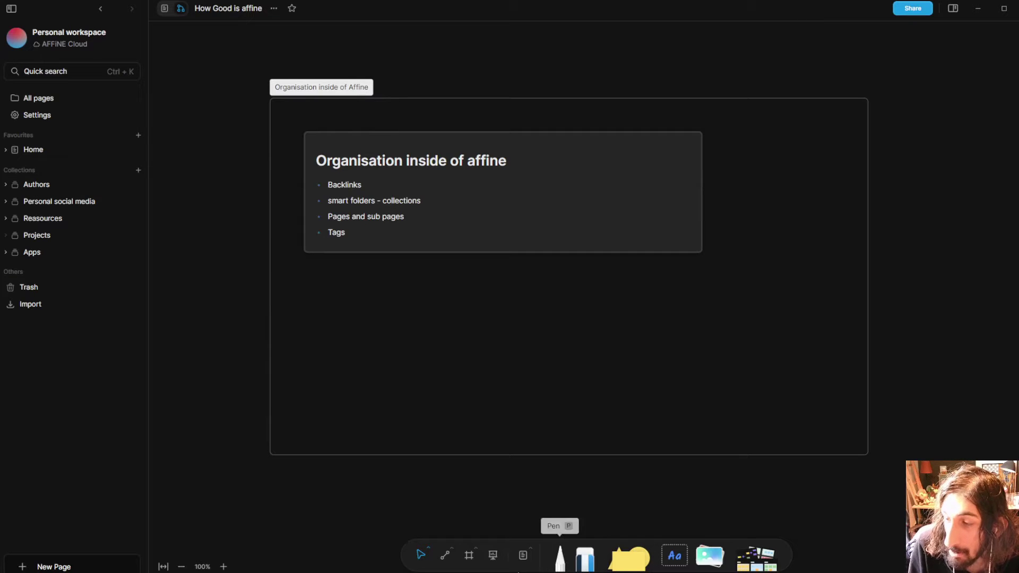
- Place a new note to the right of the frame
{"action": "left_click", "coordinate": [529, 562]}
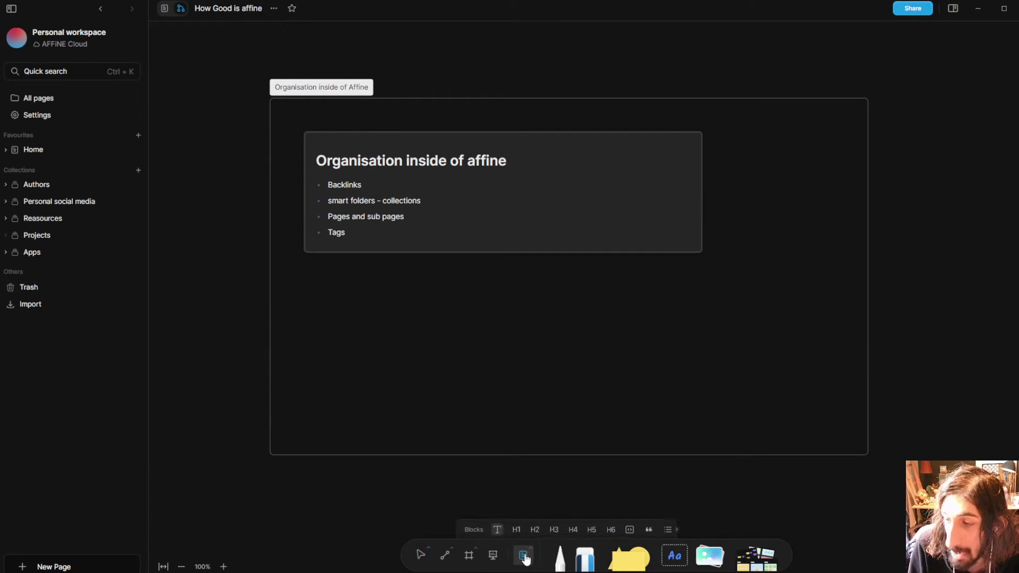
{"action": "left_click", "coordinate": [920, 305]}
{"action": "key", "text": "Escape"}
{"action": "double_click", "coordinate": [915, 318]}
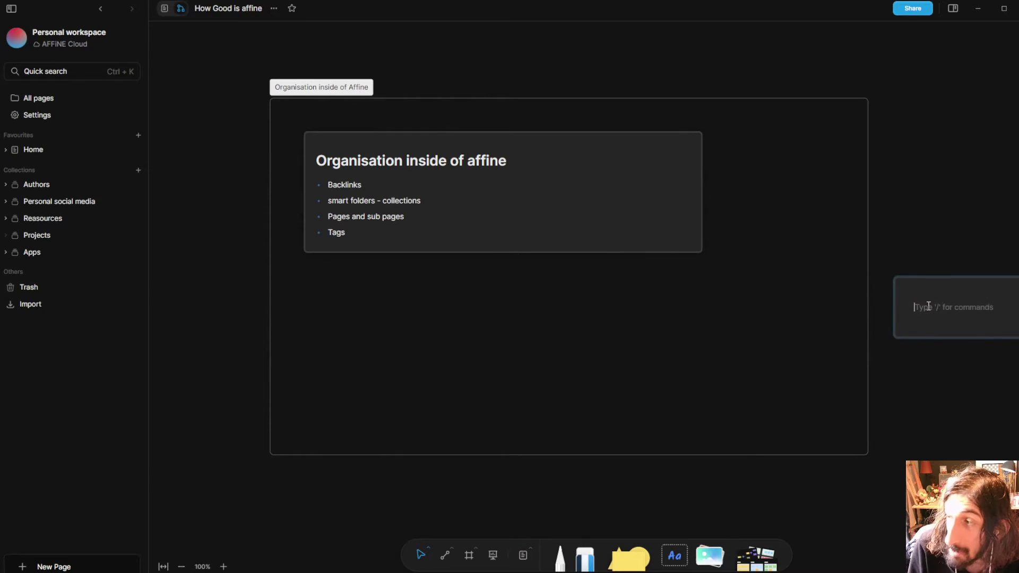
- Give the note the heading 'Backlinks' with the line 'start to write abiut' below
{"action": "type", "text": "#"}
{"action": "key", "text": "BackSpace"}
{"action": "type", "text": "# "}
{"action": "type", "text": "Backlinks"}
{"action": "key", "text": "Return"}
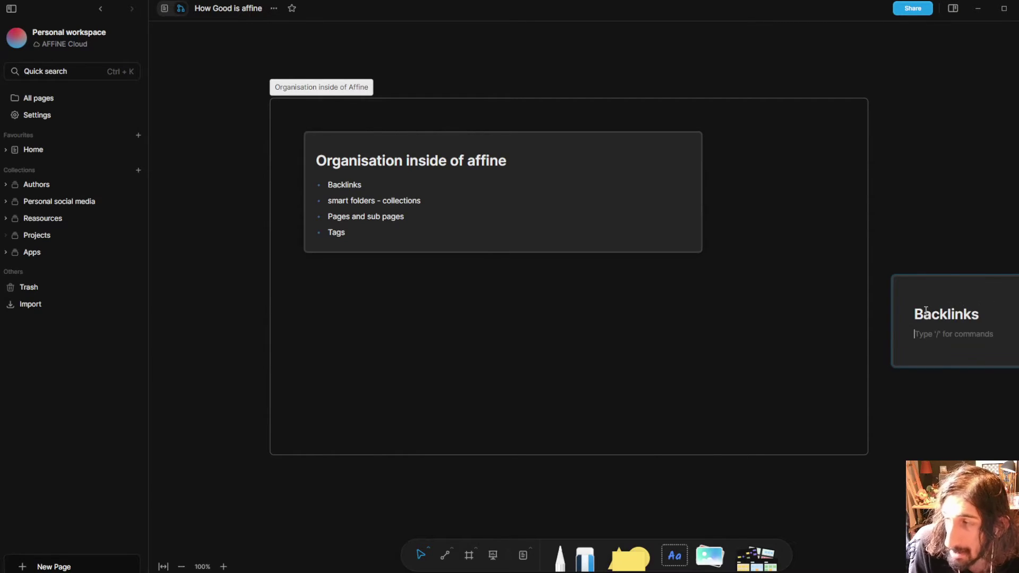
{"action": "type", "text": "start to write"}
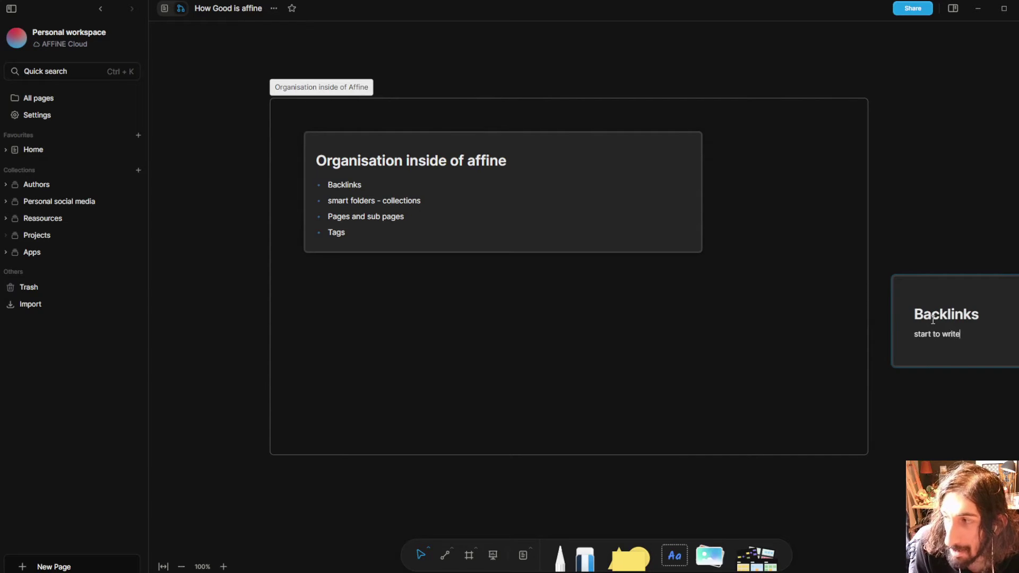
{"action": "type", "text": " abi"}
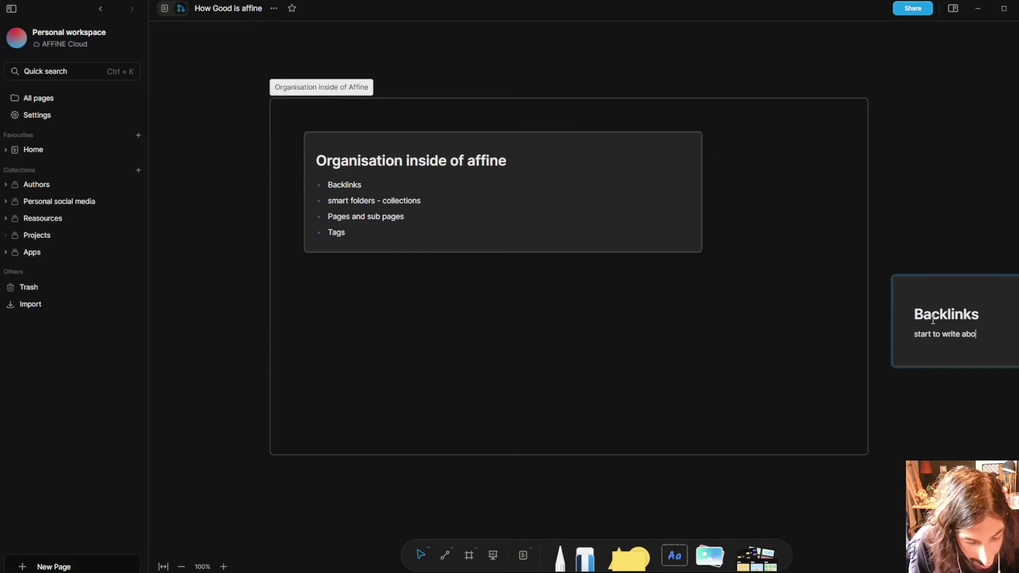
{"action": "type", "text": "ut bcklinks"}
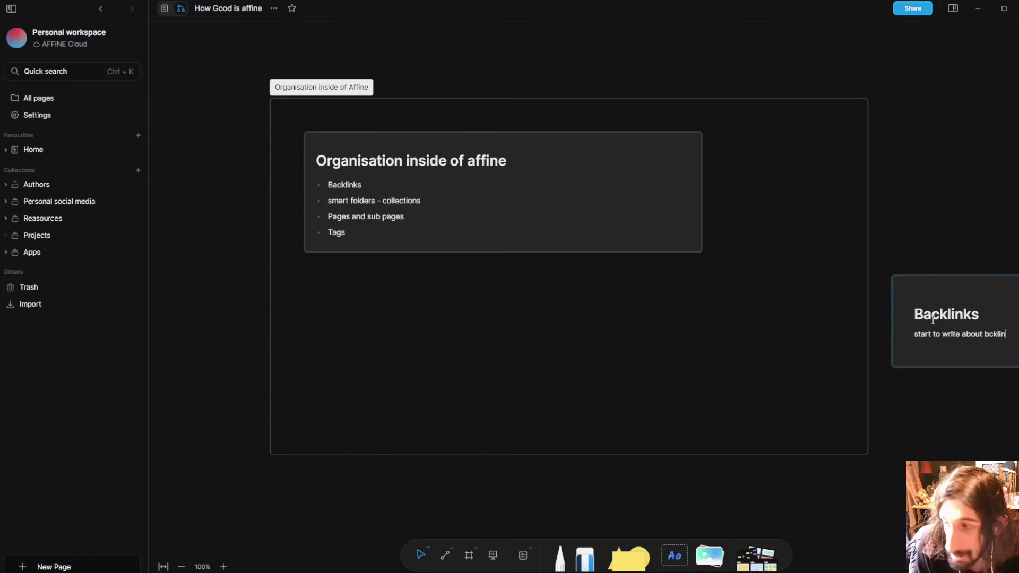
- Connect the Organisation note to the Backlinks note with an arrow, then sketch a pen curve
{"action": "left_click", "coordinate": [445, 555]}
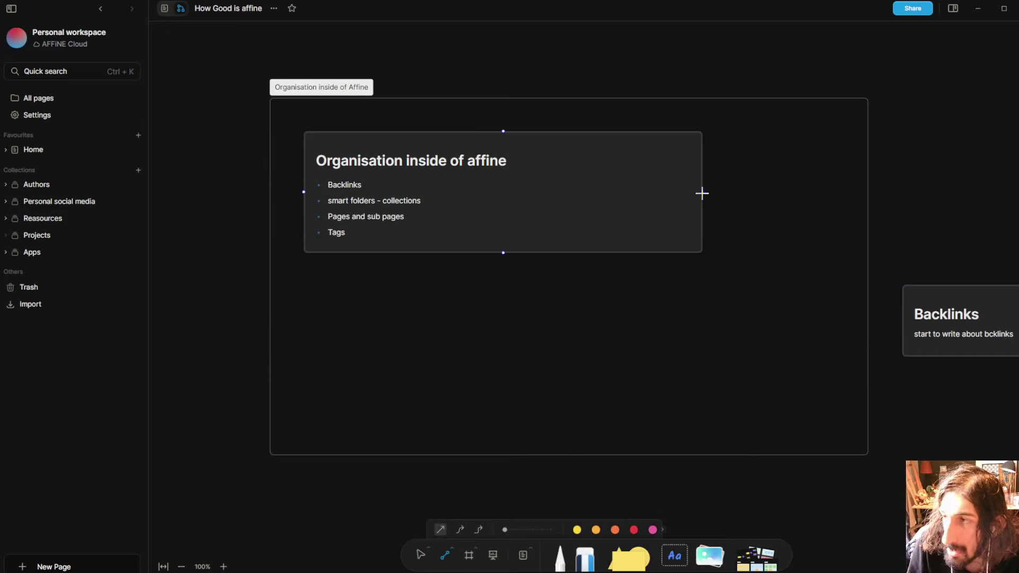
{"action": "left_click_drag", "start_coordinate": [702, 192], "coordinate": [942, 330]}
{"action": "left_click", "coordinate": [558, 557]}
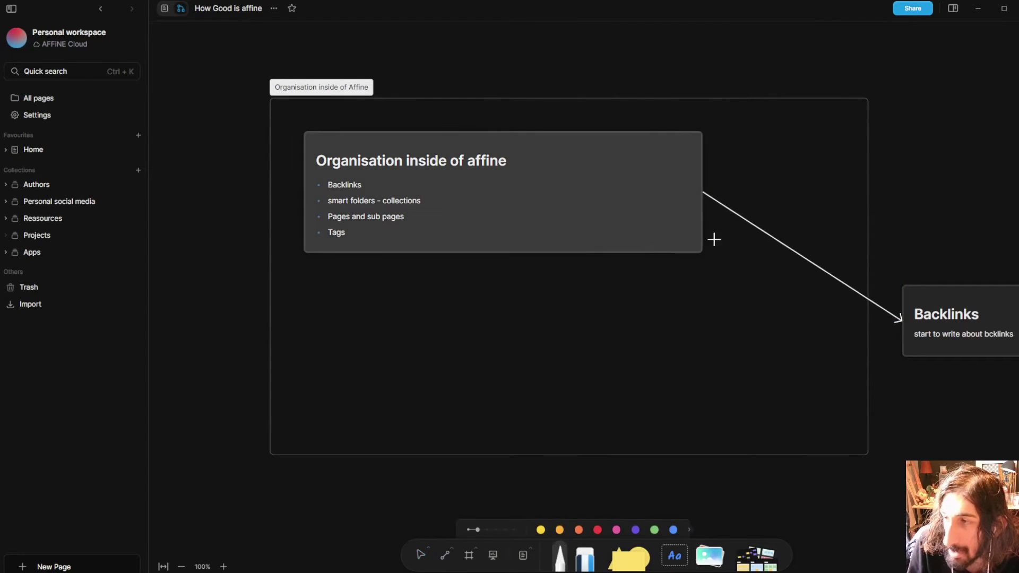
{"action": "left_click_drag", "start_coordinate": [726, 233], "coordinate": [916, 317]}
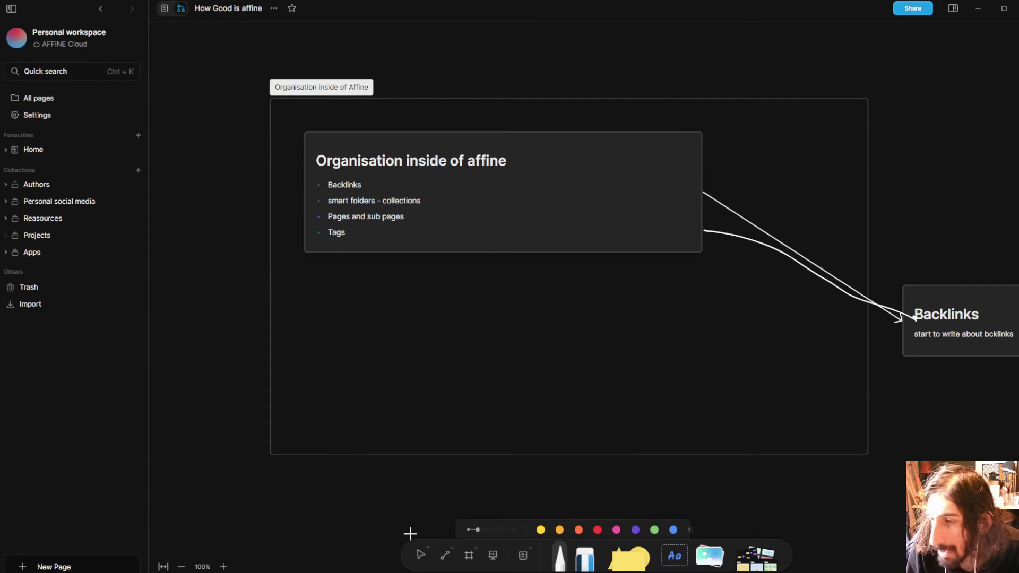
- Reposition the Backlinks note beside the Organisation note and delete the hand-drawn curve
{"action": "left_click", "coordinate": [421, 554]}
{"action": "left_click_drag", "start_coordinate": [977, 314], "coordinate": [944, 193]}
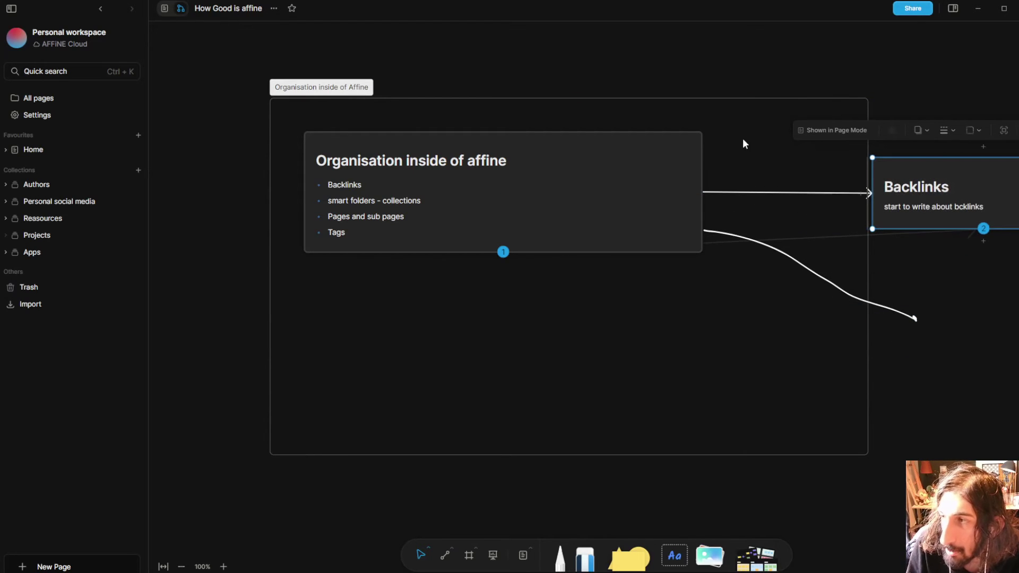
{"action": "left_click", "coordinate": [781, 253]}
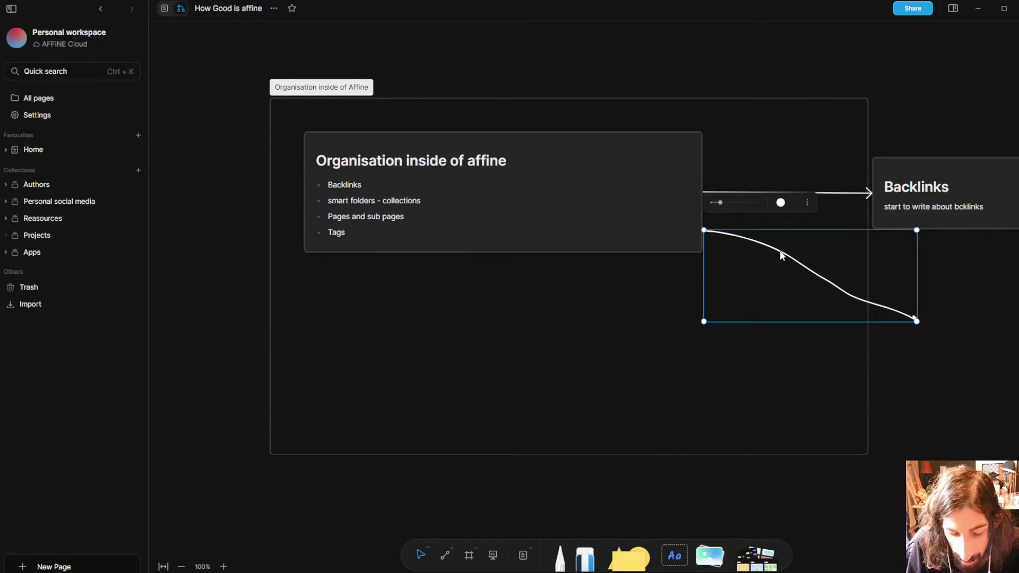
{"action": "key", "text": "Delete"}
{"action": "left_click_drag", "start_coordinate": [926, 205], "coordinate": [937, 280]}
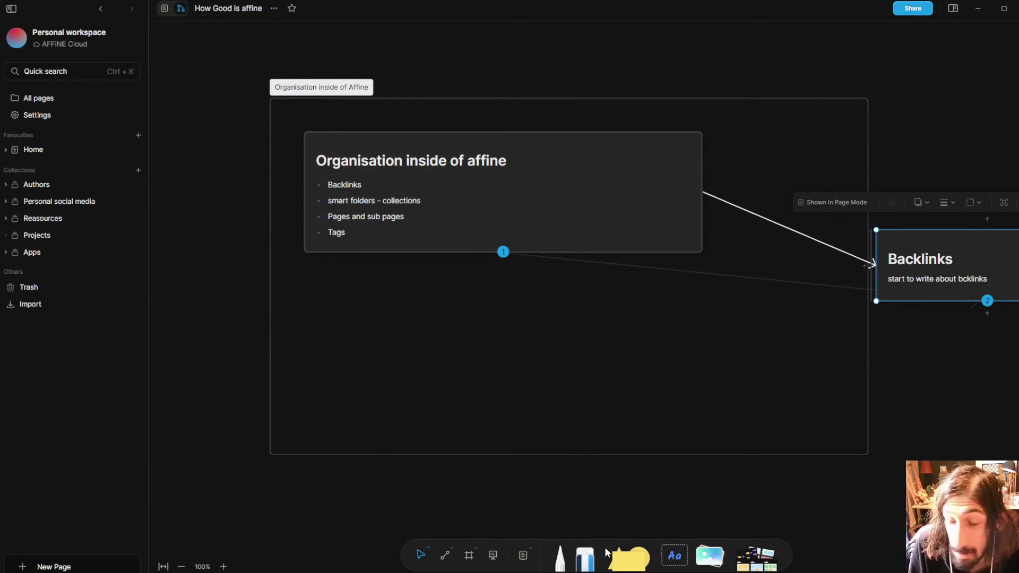
- Paste the news-article screenshot onto the whiteboard and shrink it
{"action": "left_click", "coordinate": [673, 556]}
{"action": "scroll", "coordinate": [698, 556], "scroll_direction": "down", "scroll_amount": 2}
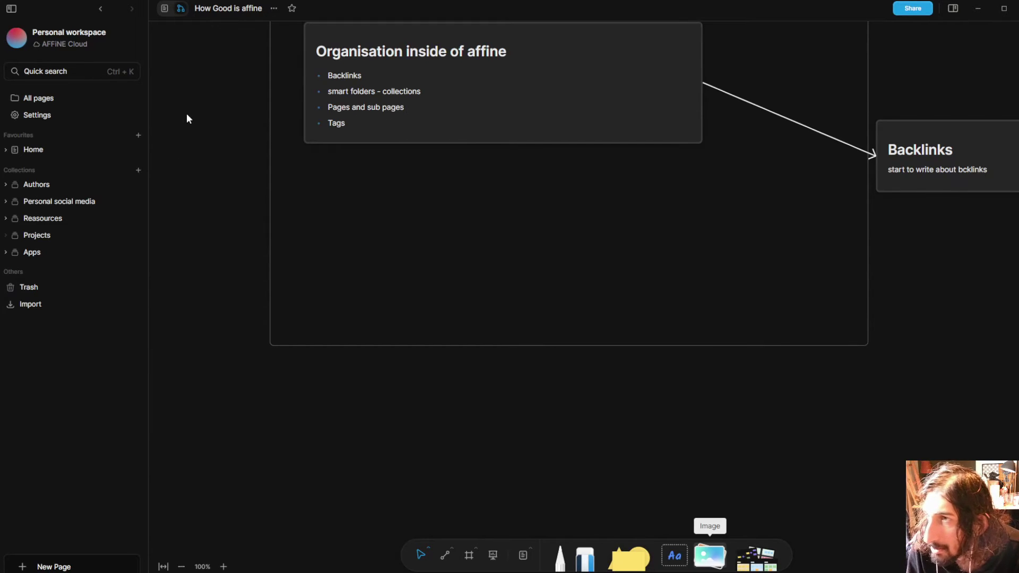
{"action": "key", "text": "ctrl+v"}
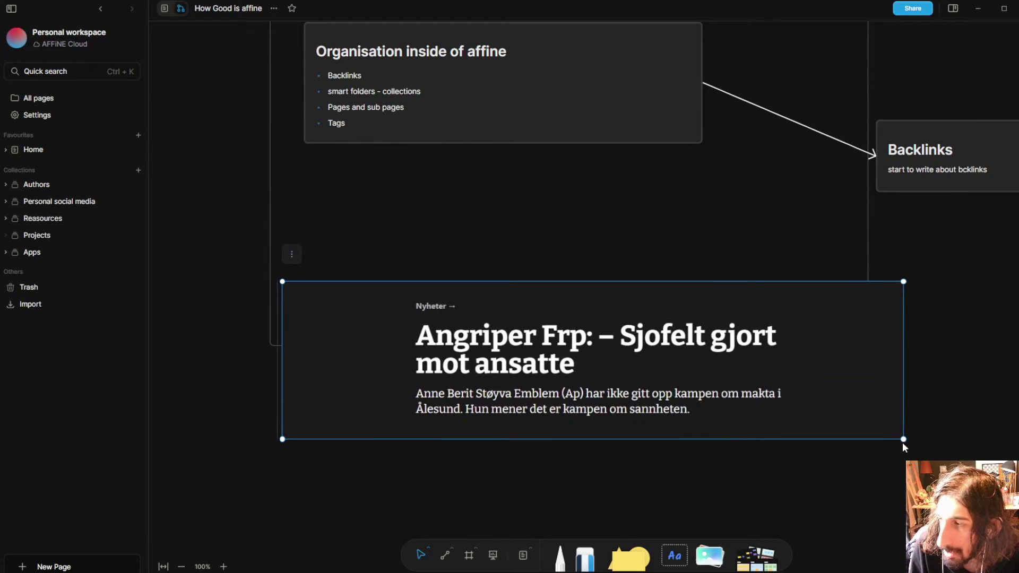
{"action": "left_click_drag", "start_coordinate": [904, 440], "coordinate": [581, 366]}
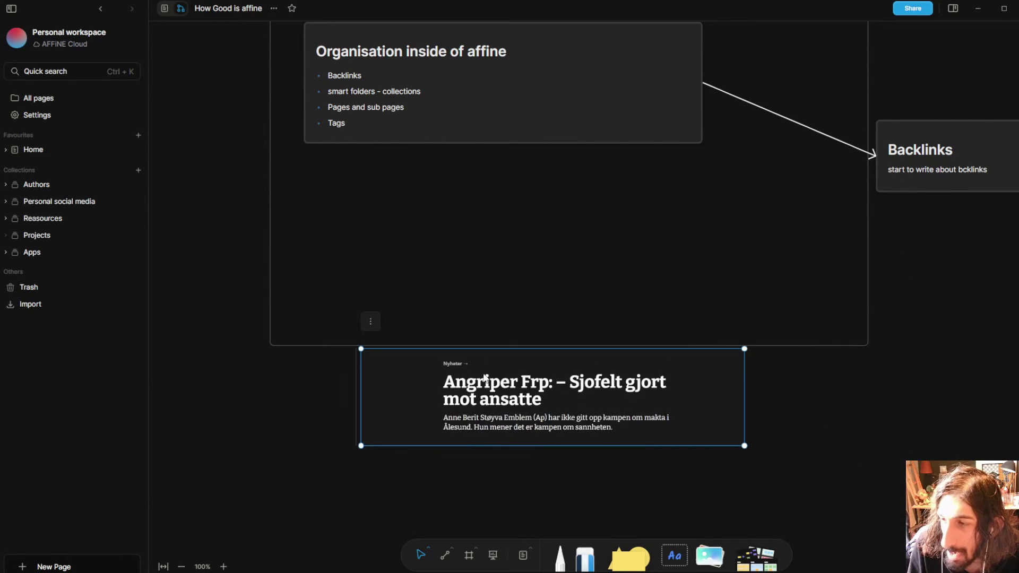
- Draw a frame around the screenshot and name it 'Thumbnail ideas'
{"action": "left_click", "coordinate": [468, 557]}
{"action": "left_click_drag", "start_coordinate": [299, 356], "coordinate": [887, 572]}
{"action": "scroll", "coordinate": [785, 462], "scroll_direction": "down", "scroll_amount": 2}
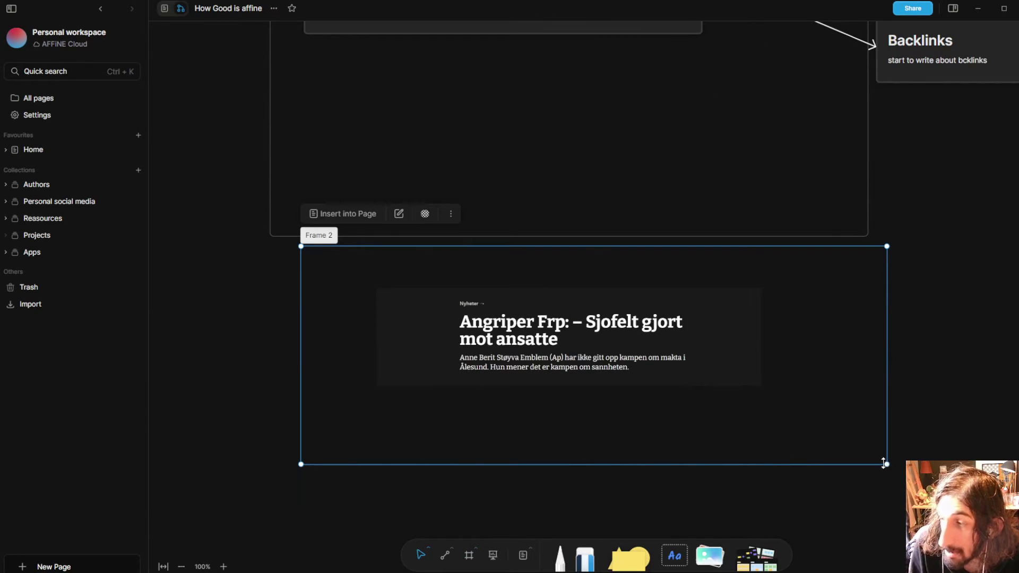
{"action": "left_click_drag", "start_coordinate": [887, 465], "coordinate": [922, 509]}
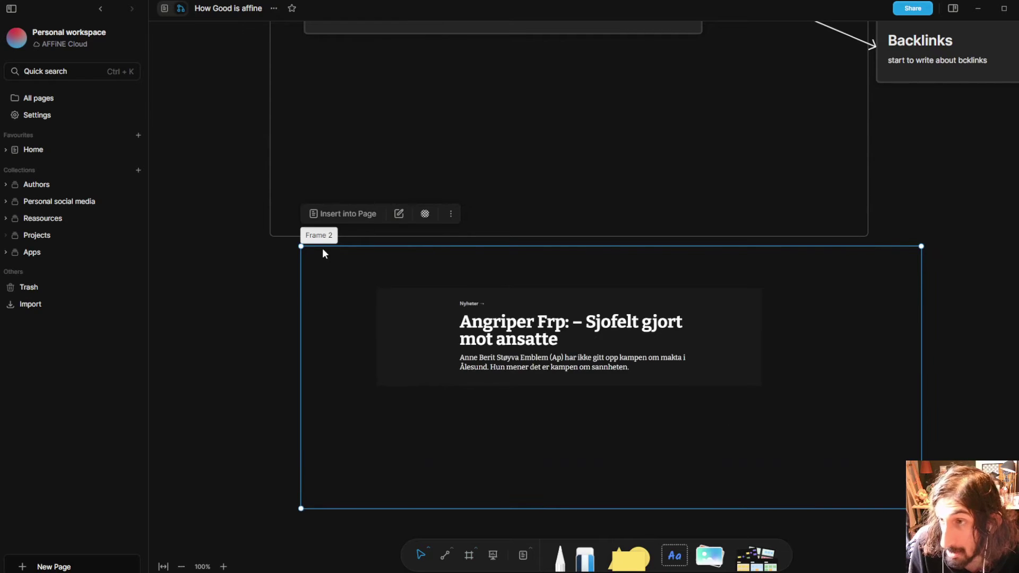
{"action": "double_click", "coordinate": [320, 235]}
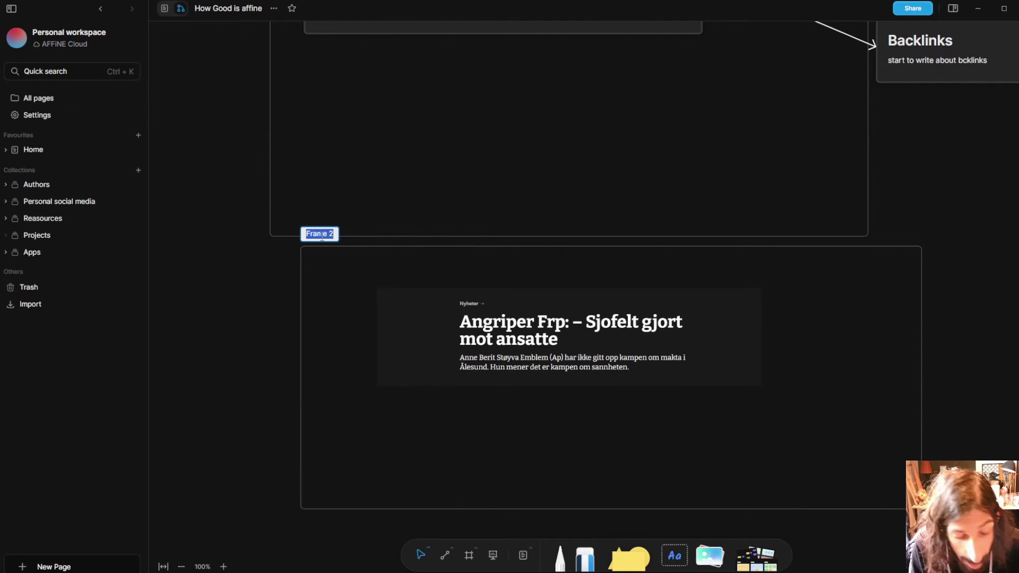
{"action": "type", "text": "Thum"}
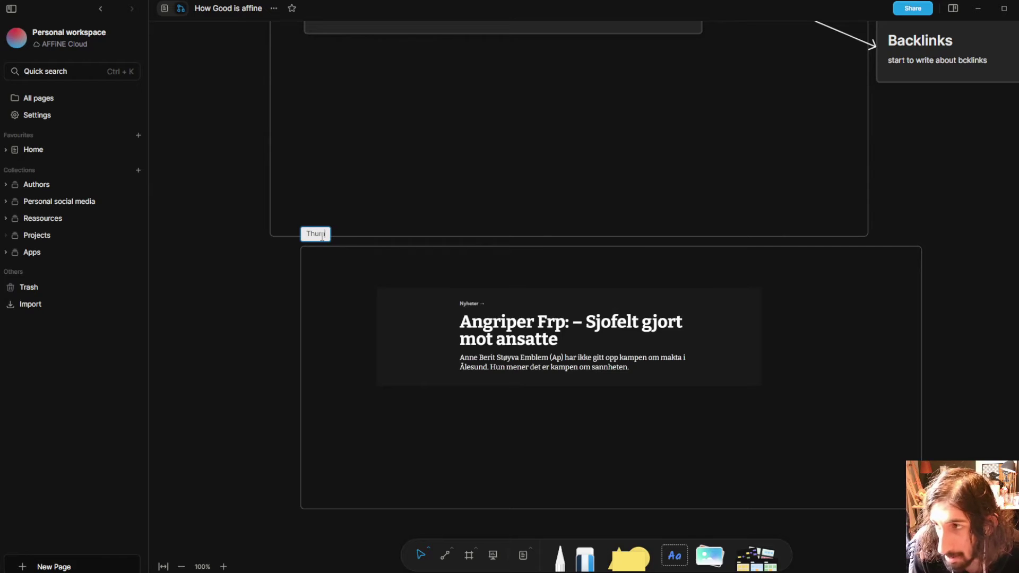
{"action": "type", "text": "bnail ideas"}
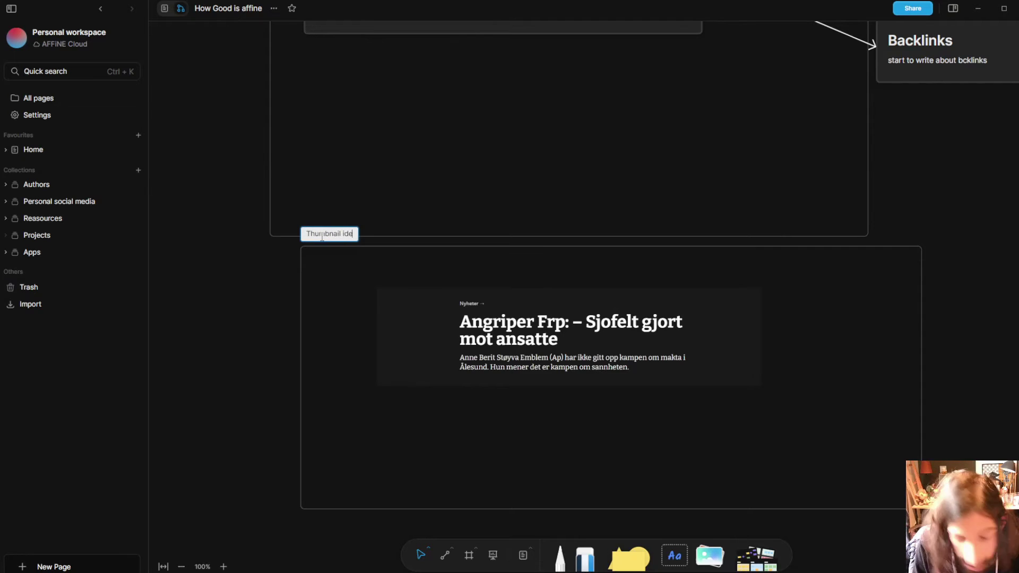
- Move the screenshot up-left inside the frame and shrink it further
{"action": "left_click", "coordinate": [577, 313]}
{"action": "left_click_drag", "start_coordinate": [577, 314], "coordinate": [519, 290]}
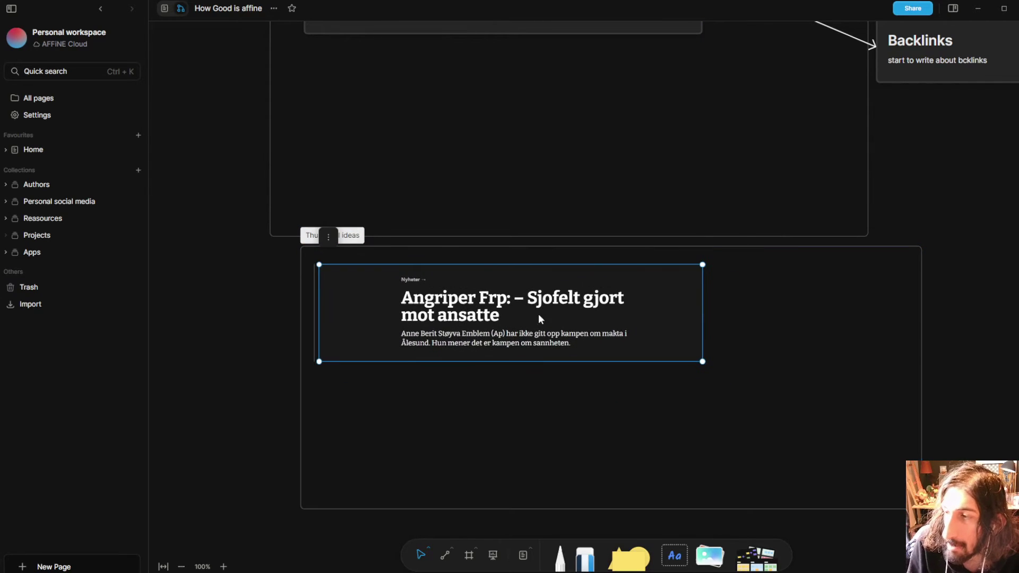
{"action": "left_click_drag", "start_coordinate": [702, 361], "coordinate": [529, 317]}
- Scroll the whiteboard and toggle between Page and Edgeless views
{"action": "scroll", "coordinate": [427, 353], "scroll_direction": "up", "scroll_amount": 3}
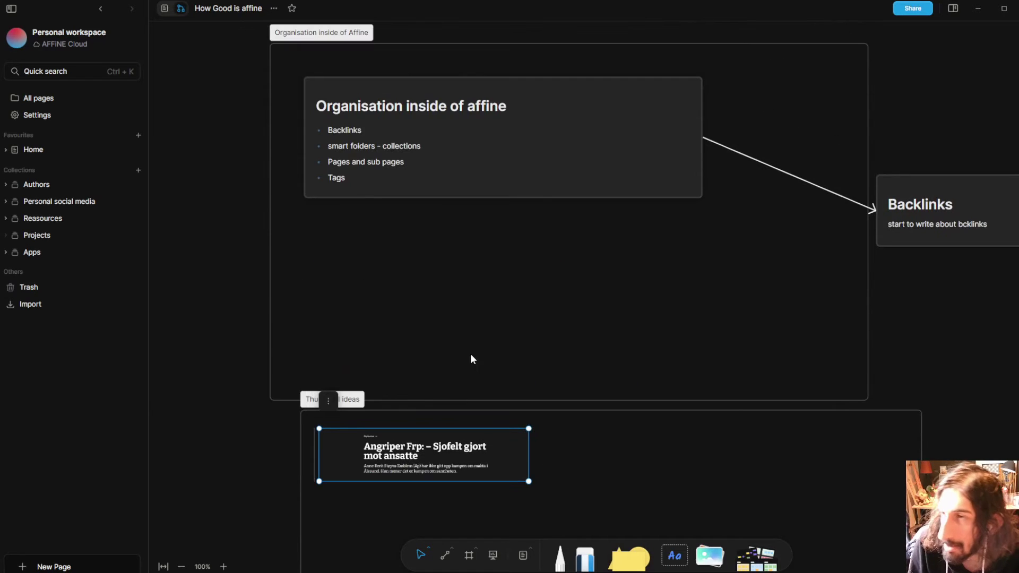
{"action": "scroll", "coordinate": [478, 291], "scroll_direction": "up", "scroll_amount": 2}
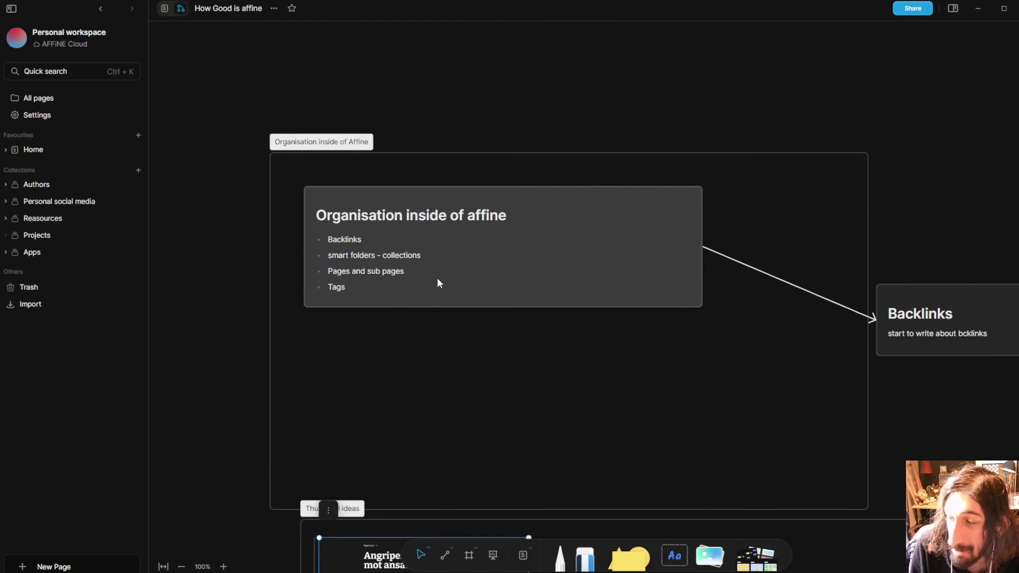
{"action": "scroll", "coordinate": [430, 284], "scroll_direction": "down", "scroll_amount": 1}
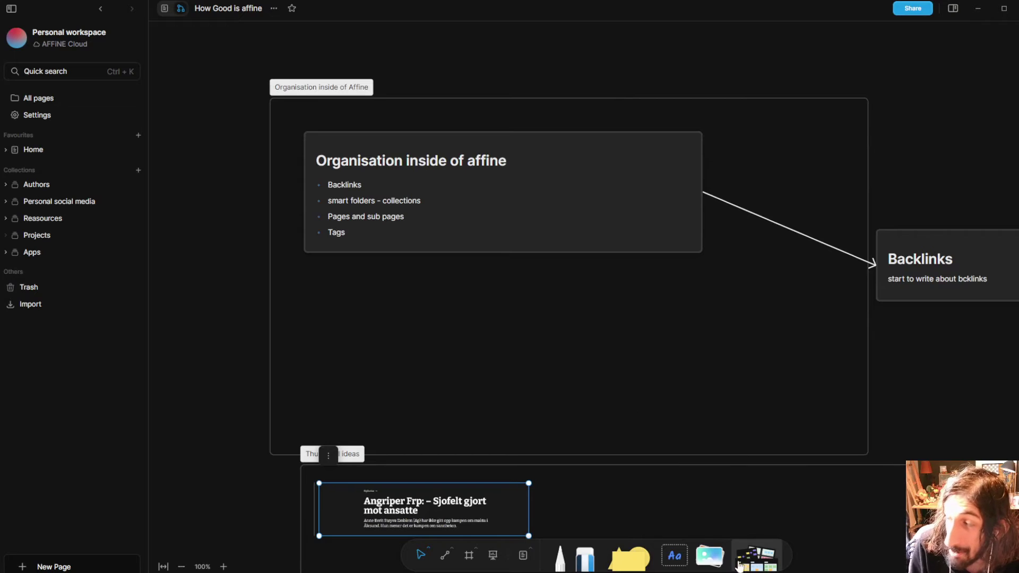
{"action": "scroll", "coordinate": [345, 274], "scroll_direction": "up", "scroll_amount": 1}
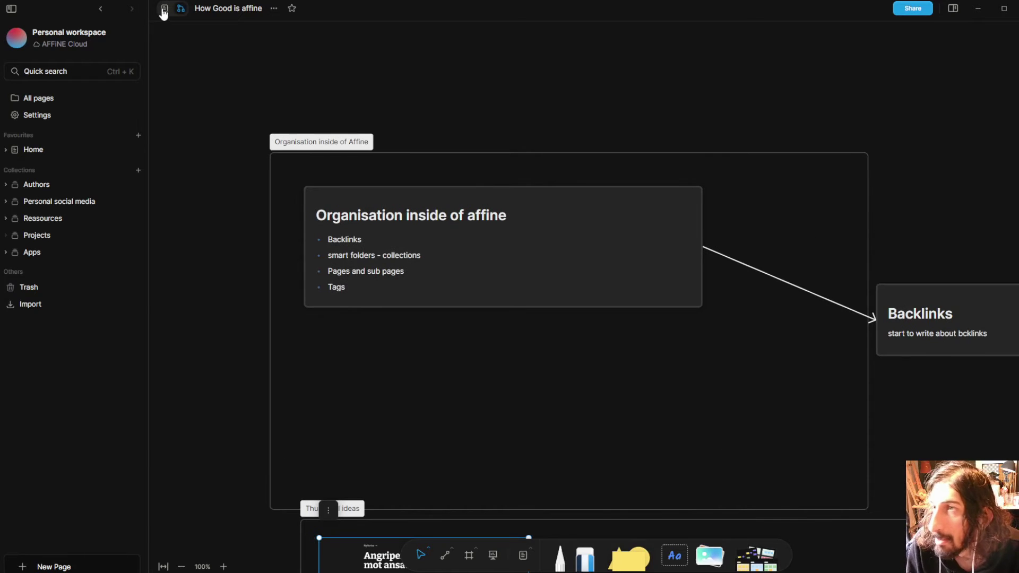
{"action": "left_click", "coordinate": [165, 9]}
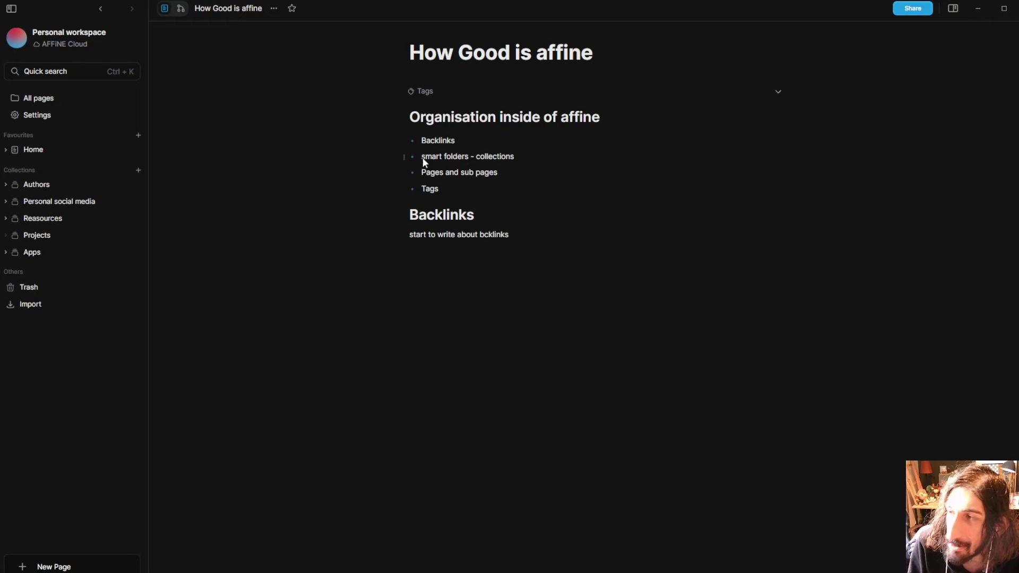
{"action": "left_click", "coordinate": [181, 9]}
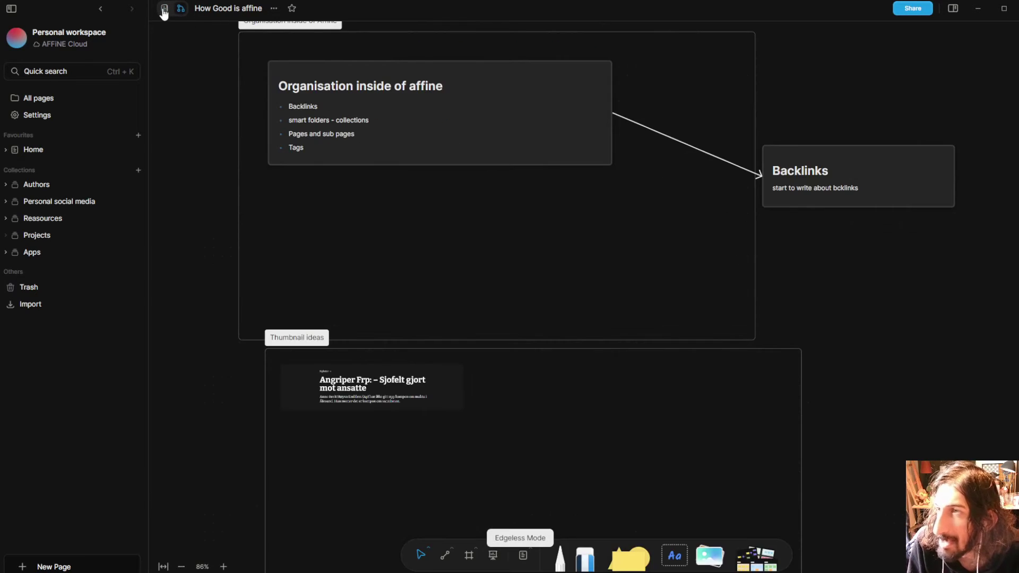
{"action": "left_click", "coordinate": [165, 9]}
{"action": "left_click", "coordinate": [181, 9]}
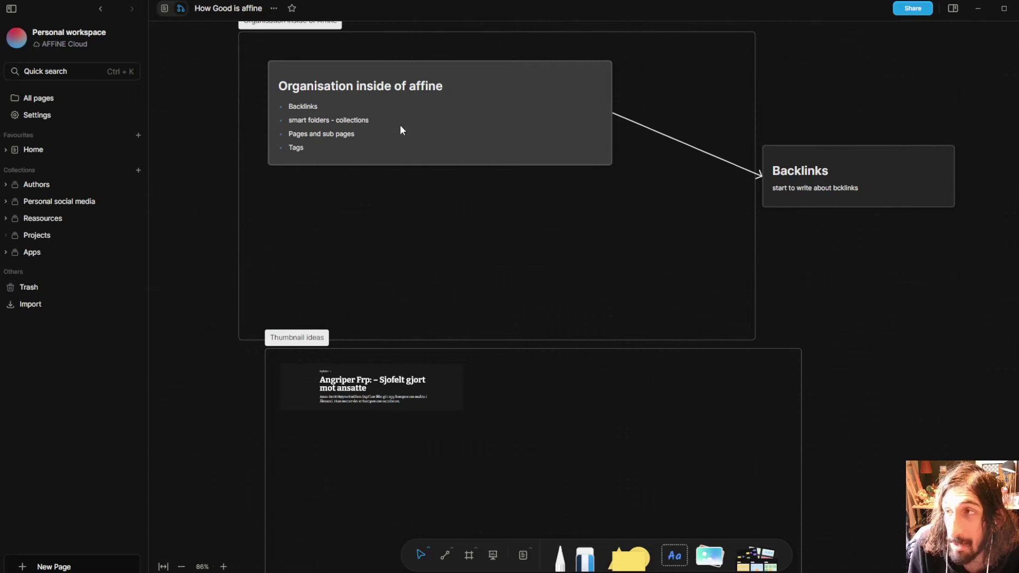
- In Page view, move the Tags bullet under the Backlinks text, then return to Edgeless
{"action": "left_click", "coordinate": [168, 13]}
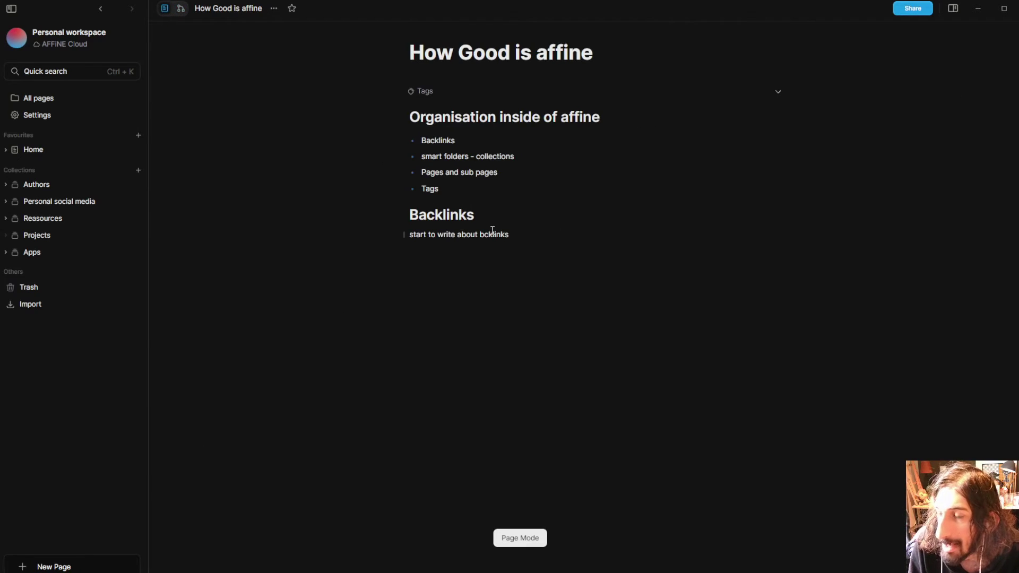
{"action": "mouse_move", "coordinate": [402, 190]}
{"action": "left_mouse_down"}
{"action": "mouse_move", "coordinate": [416, 241]}
{"action": "mouse_move", "coordinate": [399, 252]}
{"action": "mouse_move", "coordinate": [400, 237]}
{"action": "mouse_move", "coordinate": [410, 259]}
{"action": "mouse_move", "coordinate": [399, 183]}
{"action": "mouse_move", "coordinate": [409, 188]}
{"action": "left_mouse_up"}
{"action": "left_click", "coordinate": [178, 8]}
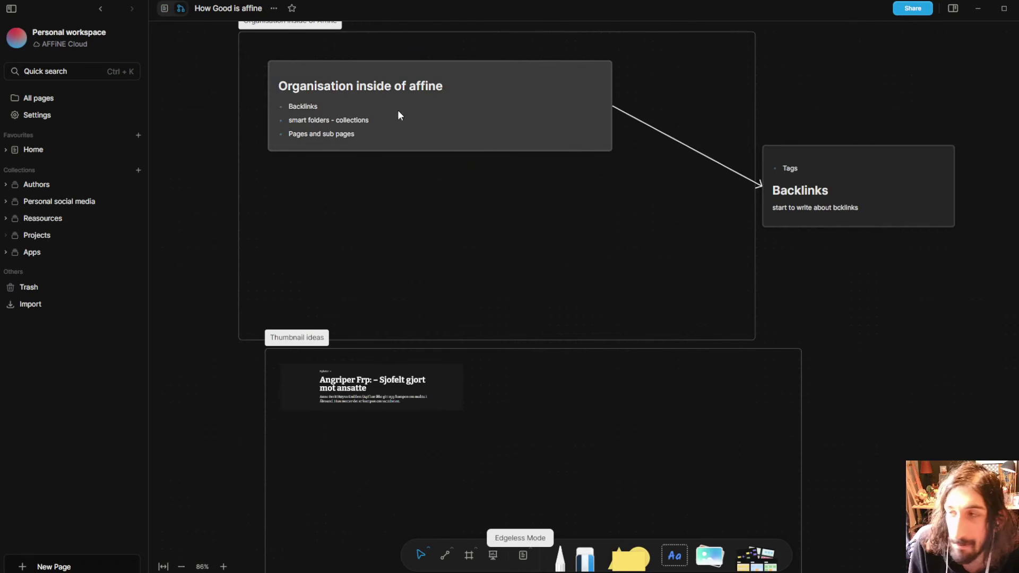
{"action": "left_click", "coordinate": [185, 9]}
{"action": "left_click", "coordinate": [182, 9]}
{"action": "scroll", "coordinate": [703, 467], "scroll_direction": "down", "scroll_amount": 2}
{"action": "scroll", "coordinate": [699, 497], "scroll_direction": "up", "scroll_amount": 2}
{"action": "scroll", "coordinate": [701, 525], "scroll_direction": "down", "scroll_amount": 3}
{"action": "key", "text": "space"}
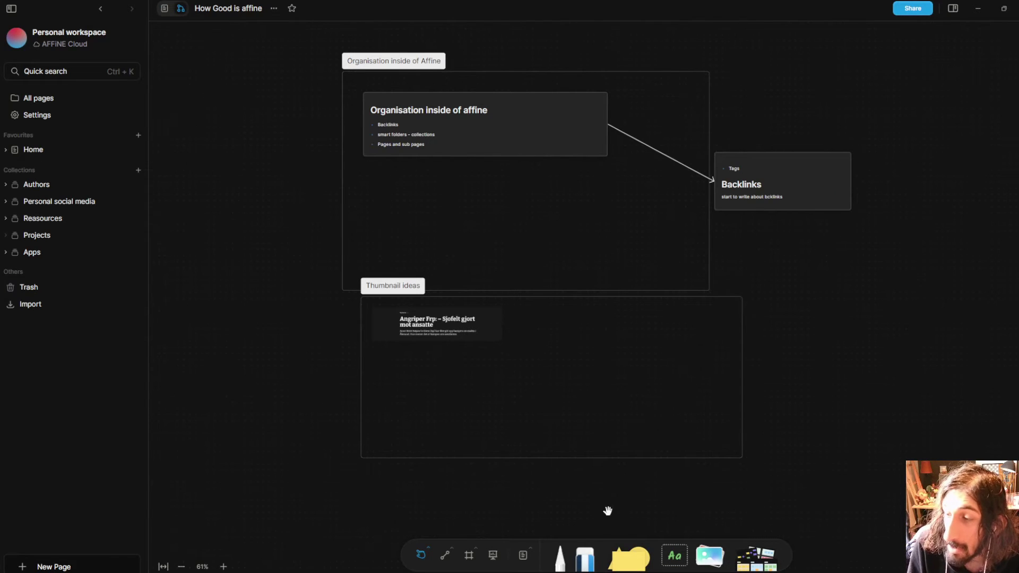
- Add a dark-blue text label 'Affine blog post ideas' above the Organisation frame
{"action": "left_click", "coordinate": [677, 555]}
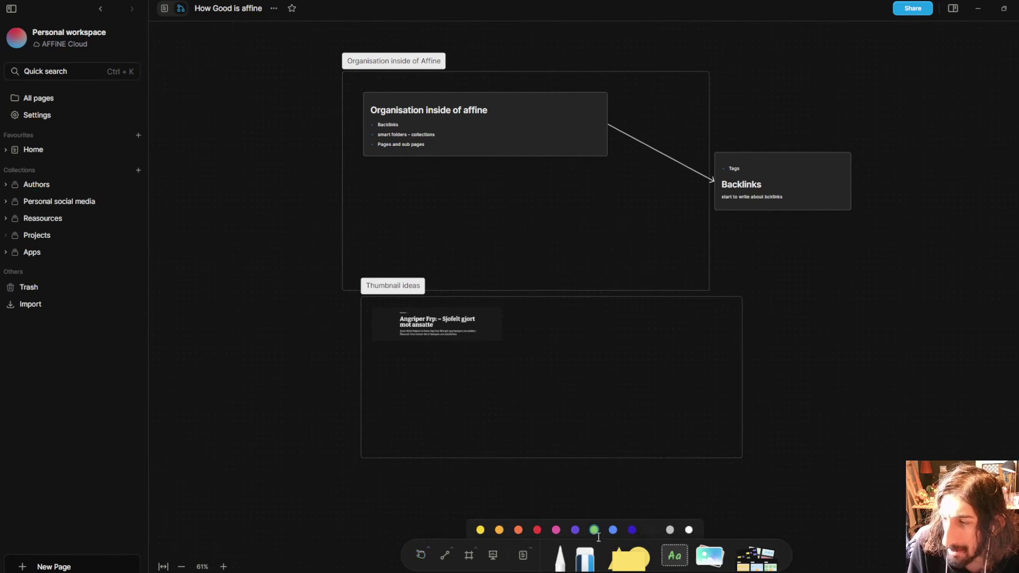
{"action": "left_click", "coordinate": [631, 531]}
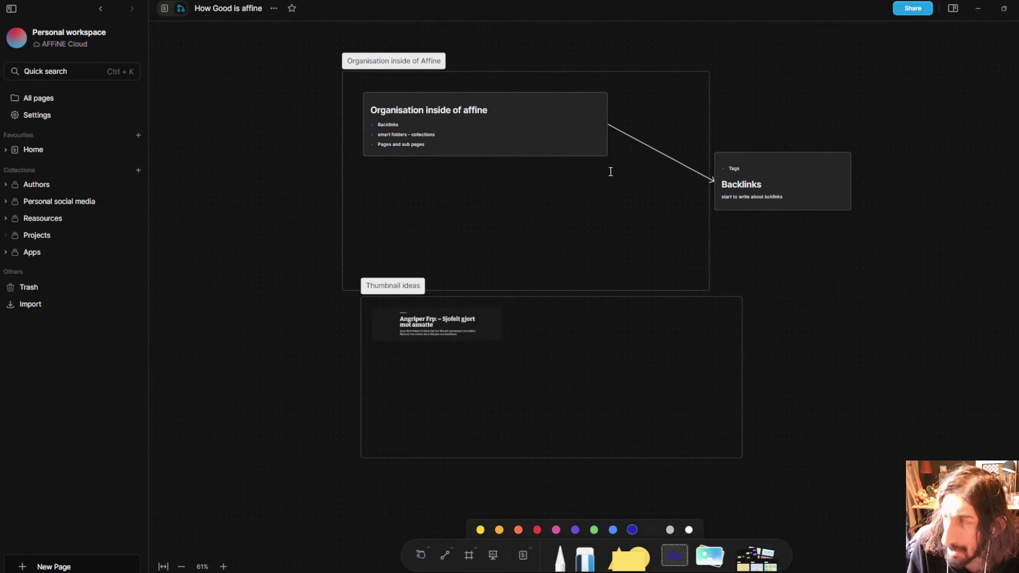
{"action": "left_click", "coordinate": [604, 53]}
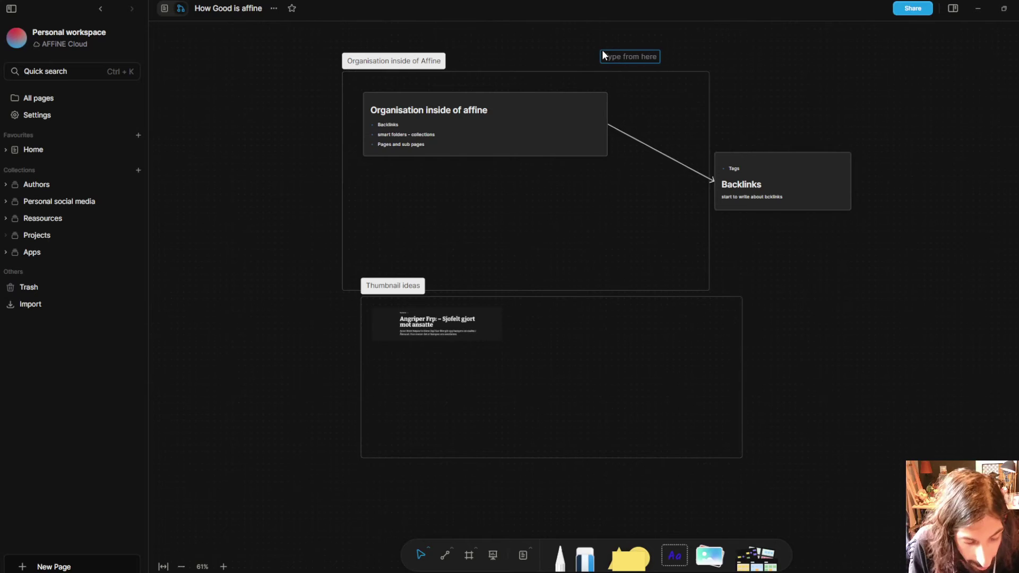
{"action": "type", "text": "Aff"}
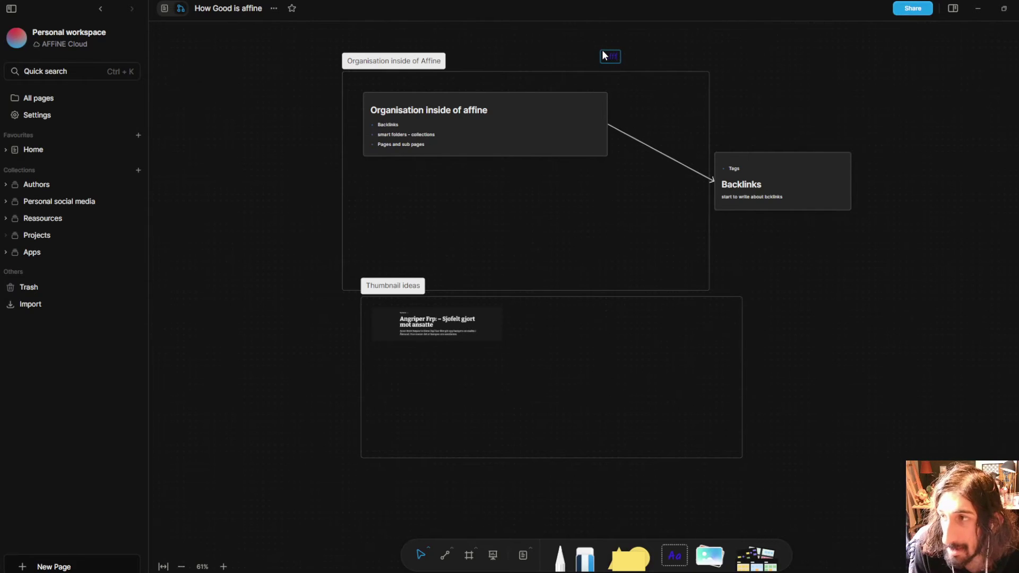
{"action": "type", "text": "ine video ise"}
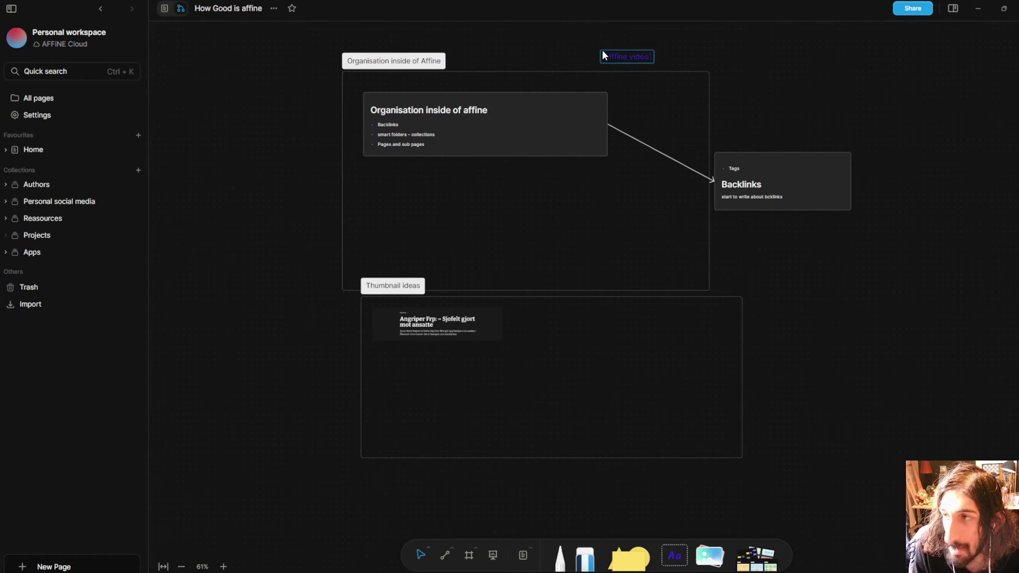
{"action": "key", "text": "BackSpace"}
{"action": "key", "text": "BackSpace"}
{"action": "key", "text": "BackSpace"}
{"action": "key", "text": "BackSpace"}
{"action": "key", "text": "BackSpace"}
{"action": "key", "text": "BackSpace"}
{"action": "key", "text": "BackSpace"}
{"action": "key", "text": "BackSpace"}
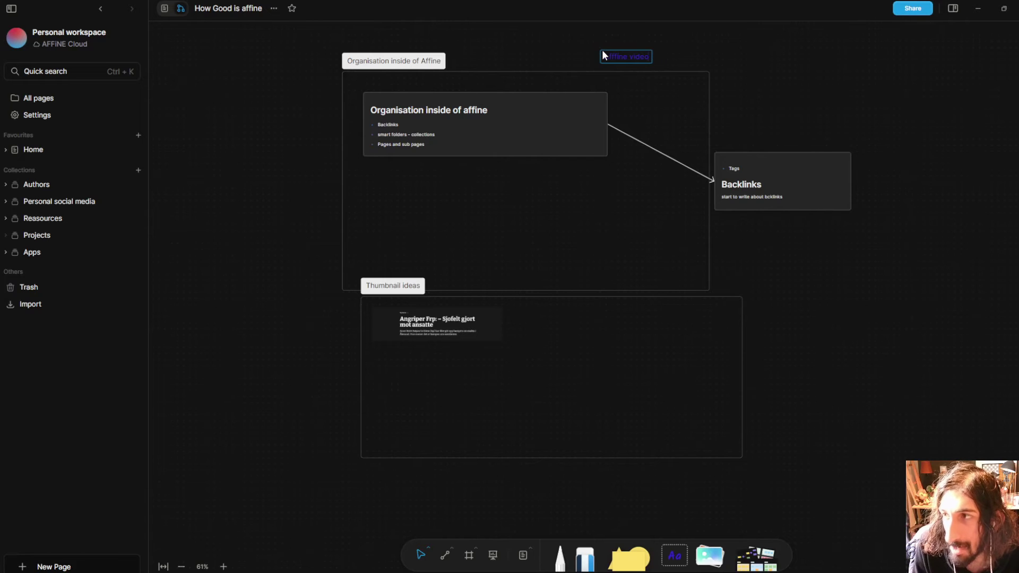
{"action": "key", "text": "BackSpace"}
{"action": "type", "text": "blogg po"}
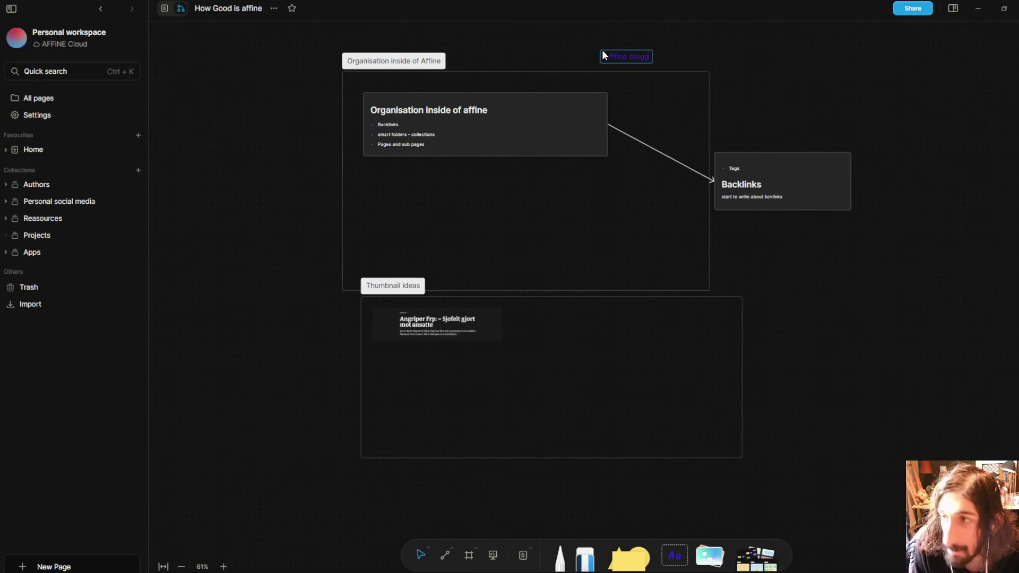
{"action": "key", "text": "BackSpace"}
{"action": "key", "text": "BackSpace"}
{"action": "key", "text": "BackSpace"}
{"action": "key", "text": "BackSpace"}
{"action": "type", "text": "post ide"}
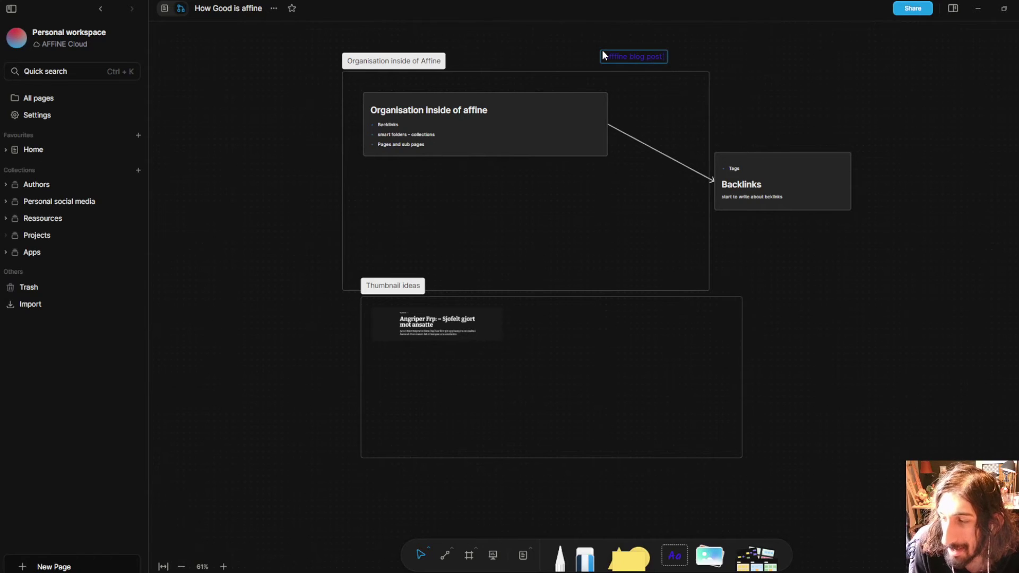
{"action": "type", "text": "as"}
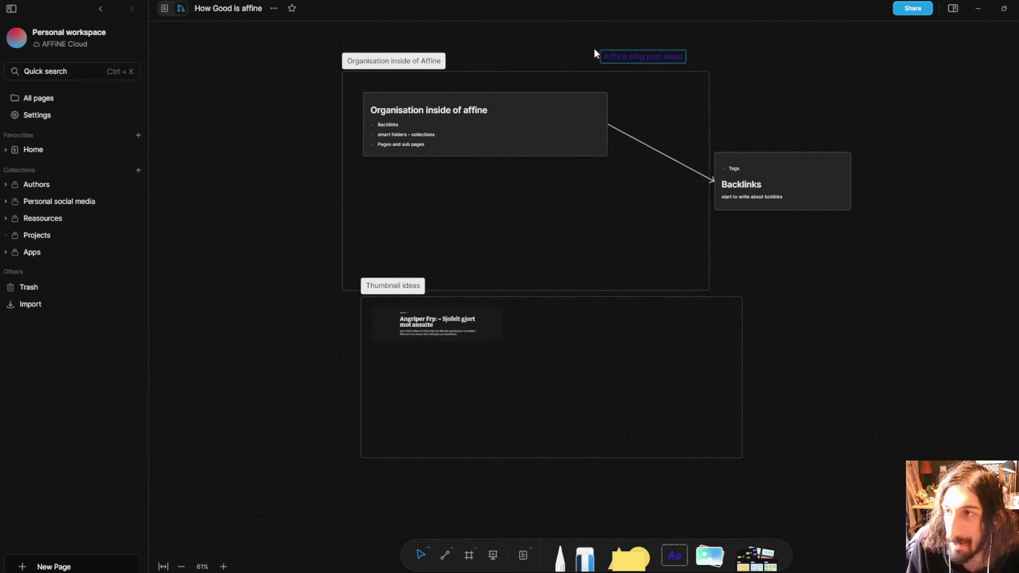
- Browse the Project management, Brainstorming and Presentation whiteboard templates
{"action": "left_click", "coordinate": [763, 567]}
{"action": "mouse_move", "coordinate": [665, 330]}
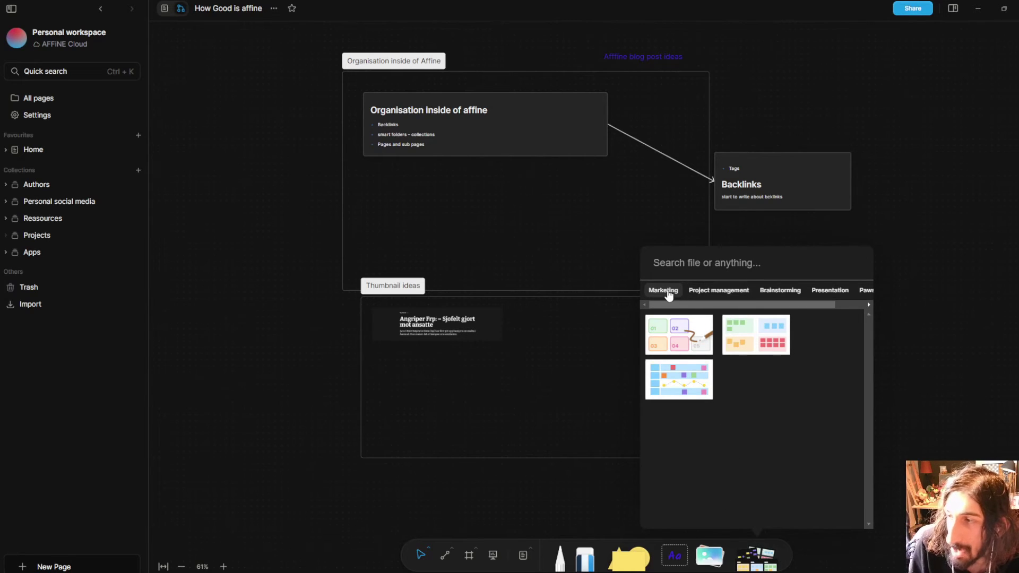
{"action": "left_click", "coordinate": [715, 293]}
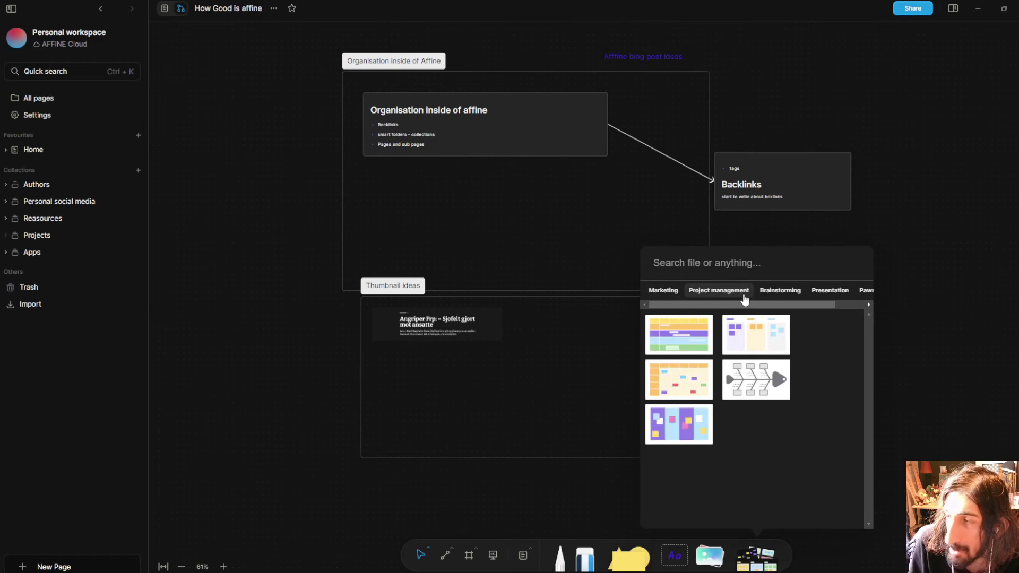
{"action": "left_click", "coordinate": [773, 292]}
{"action": "left_click", "coordinate": [826, 293]}
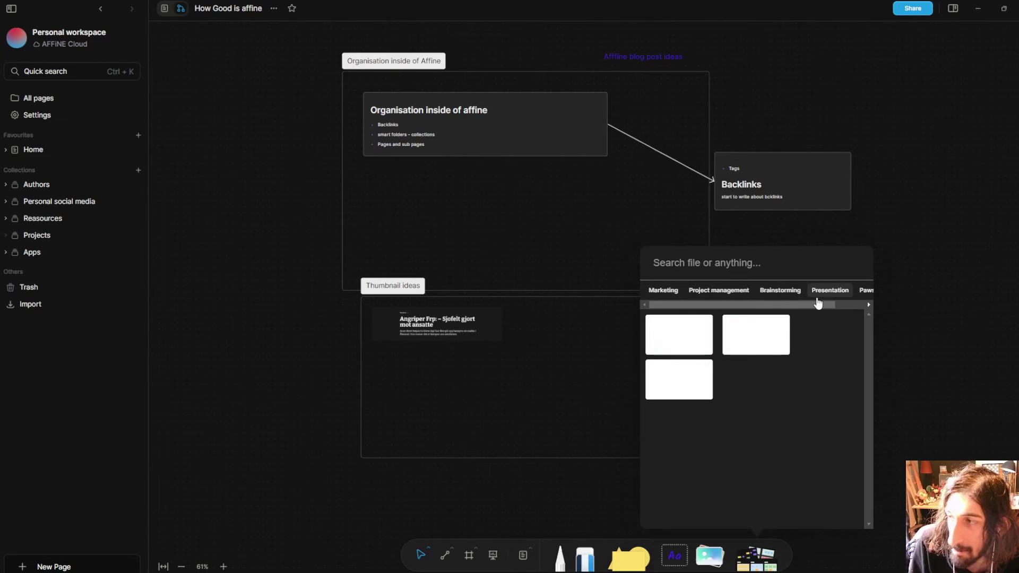
{"action": "left_click_drag", "start_coordinate": [787, 303], "coordinate": [807, 304]}
- Add the calico cat sticker from Paws and pals and place it beside the Backlinks note
{"action": "left_click", "coordinate": [841, 296]}
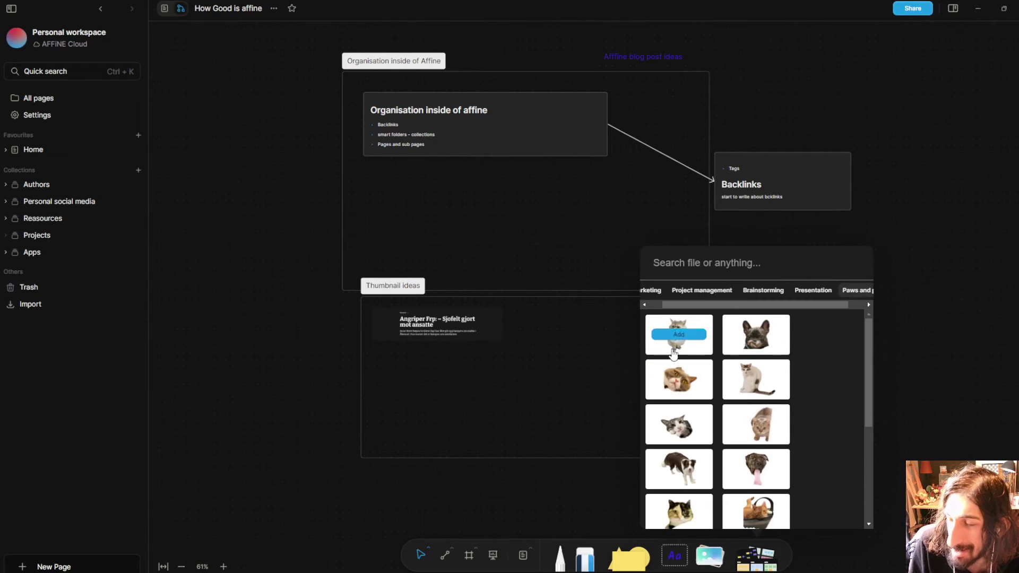
{"action": "scroll", "coordinate": [680, 378], "scroll_direction": "down", "scroll_amount": 3}
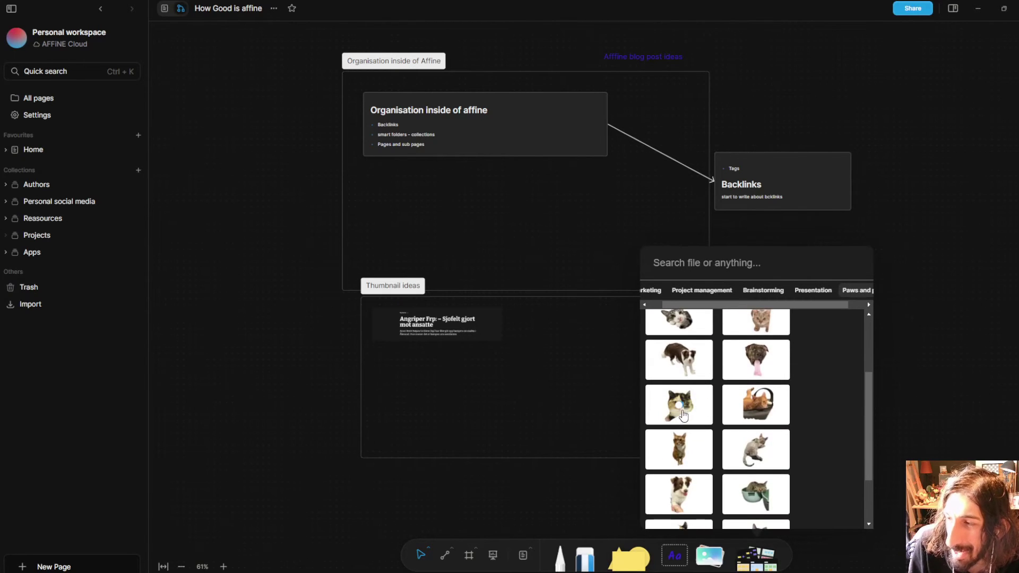
{"action": "left_click", "coordinate": [681, 410]}
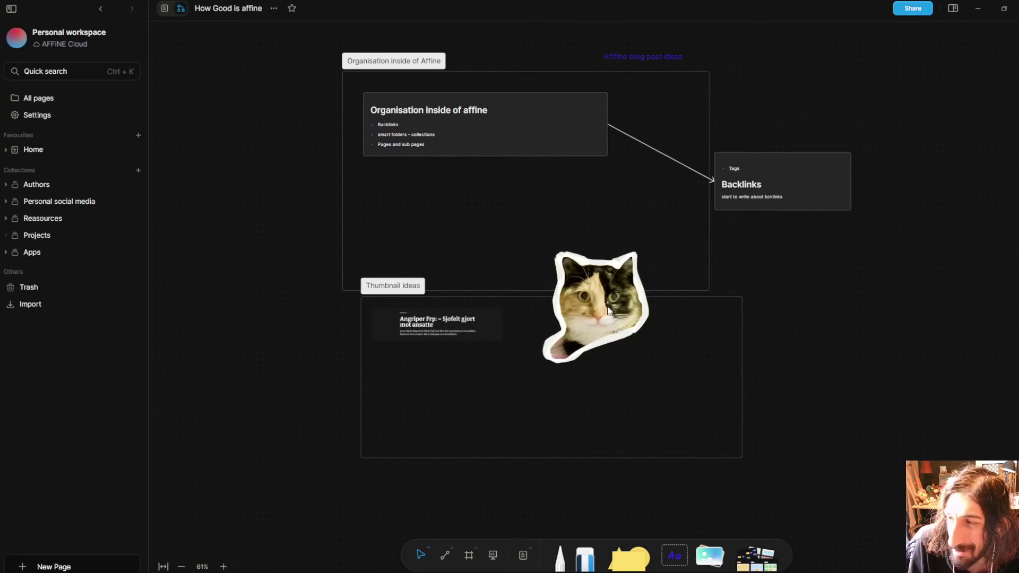
{"action": "left_click_drag", "start_coordinate": [607, 310], "coordinate": [861, 313]}
- Delete the cat sticker and draw a rectangle beside the Backlinks note
{"action": "key", "text": "Delete"}
{"action": "left_click", "coordinate": [629, 554]}
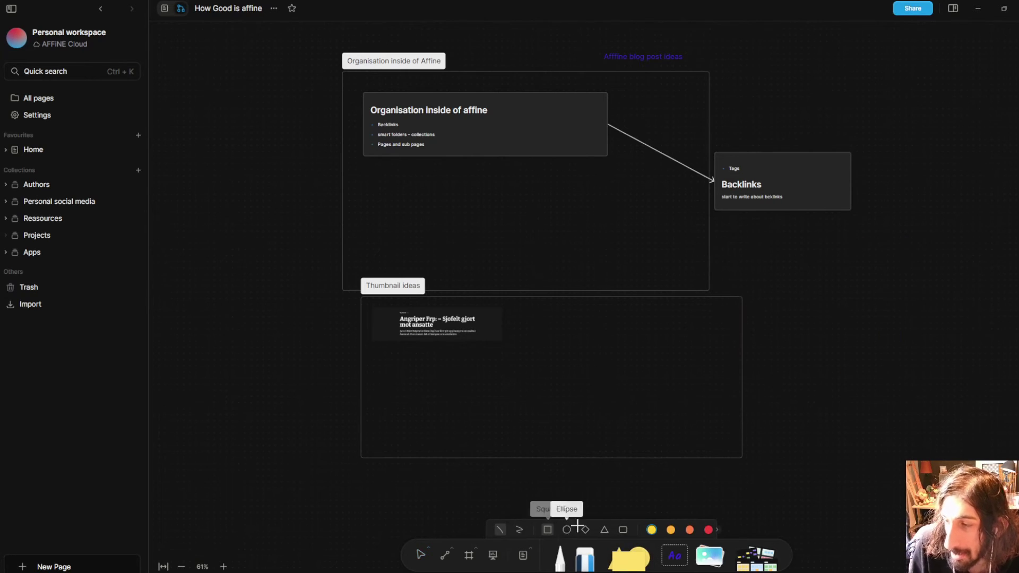
{"action": "left_click", "coordinate": [552, 532]}
{"action": "mouse_move", "coordinate": [829, 246]}
{"action": "left_mouse_down"}
{"action": "mouse_move", "coordinate": [833, 275]}
{"action": "mouse_move", "coordinate": [889, 303]}
{"action": "mouse_move", "coordinate": [969, 382]}
{"action": "mouse_move", "coordinate": [989, 352]}
{"action": "left_mouse_up"}
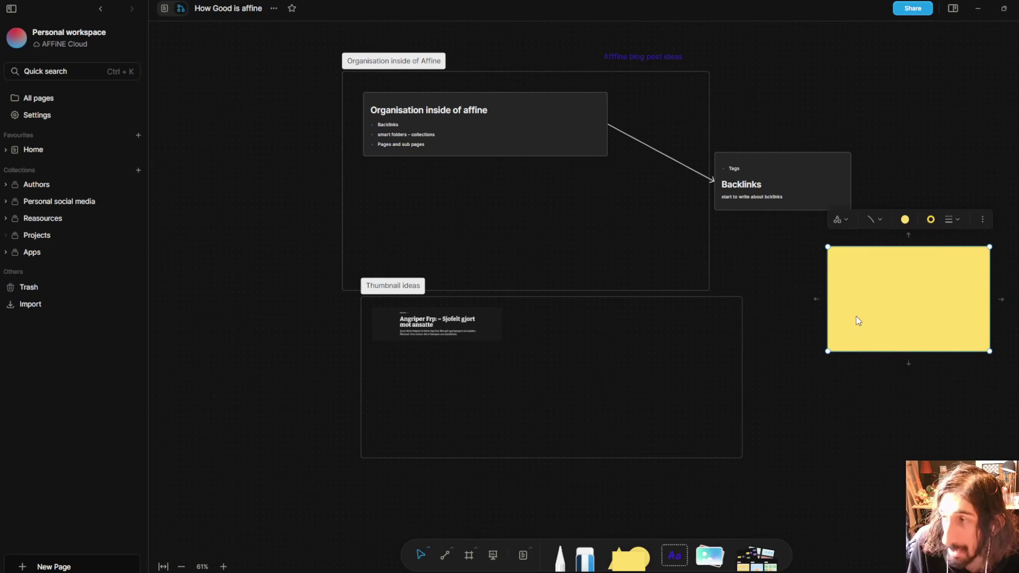
{"action": "left_click_drag", "start_coordinate": [863, 317], "coordinate": [818, 297]}
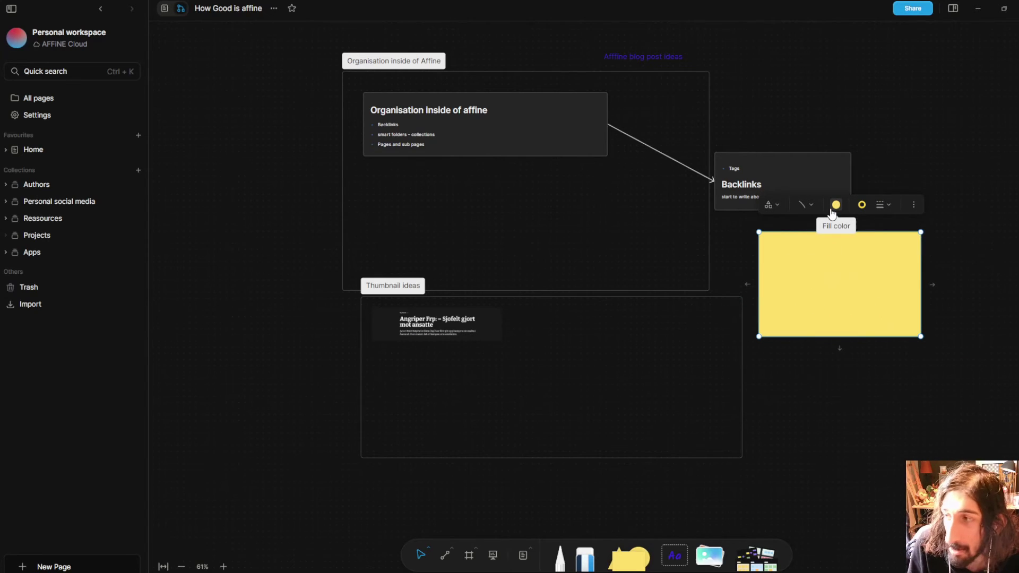
- Give the rectangle a darker border and change its fill from blue to green
{"action": "left_click", "coordinate": [835, 205]}
{"action": "left_click", "coordinate": [827, 179]}
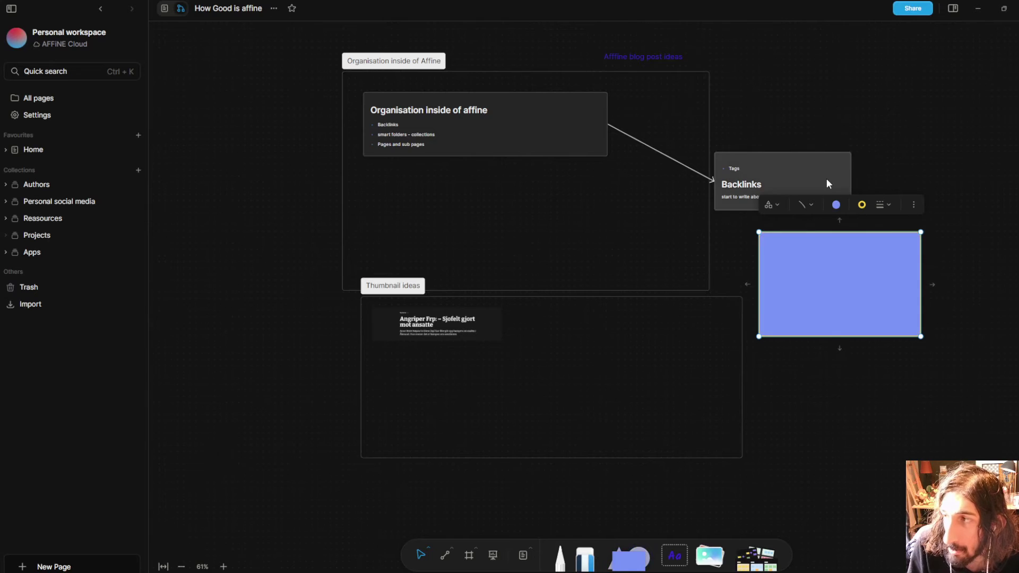
{"action": "left_click", "coordinate": [863, 205]}
{"action": "left_click", "coordinate": [866, 182]}
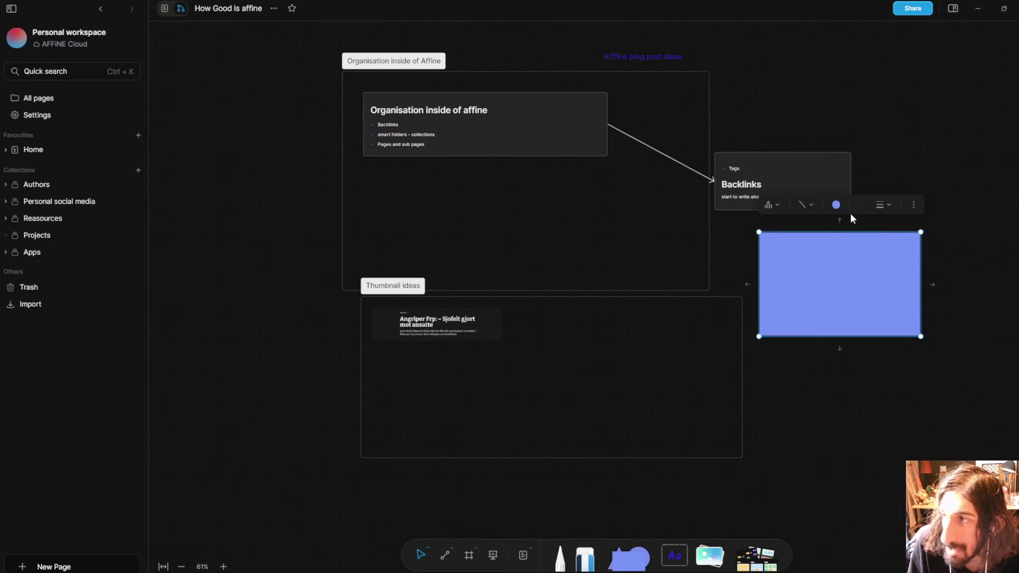
{"action": "left_click", "coordinate": [837, 205]}
{"action": "left_click", "coordinate": [800, 181]}
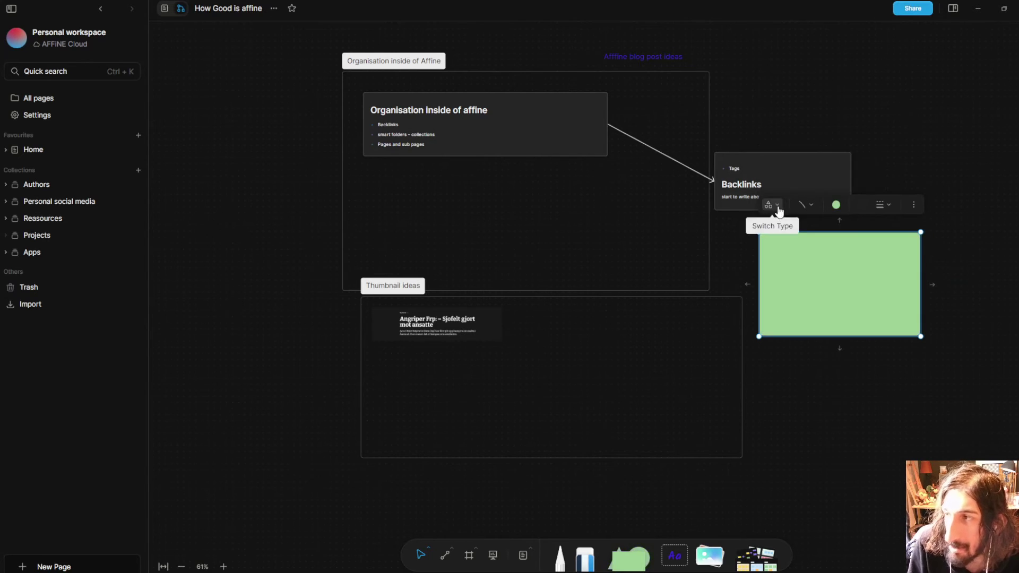
- Turn the rectangle into an ellipse, try the scribbled style, then settle on solid
{"action": "left_click", "coordinate": [776, 206]}
{"action": "left_click", "coordinate": [760, 182]}
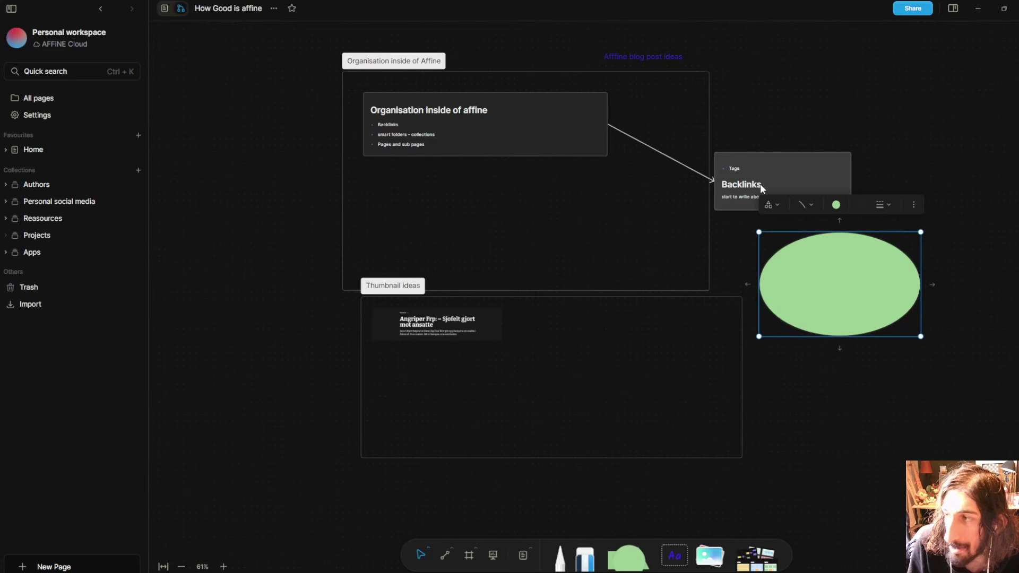
{"action": "left_click", "coordinate": [806, 205]}
{"action": "left_click", "coordinate": [814, 183]}
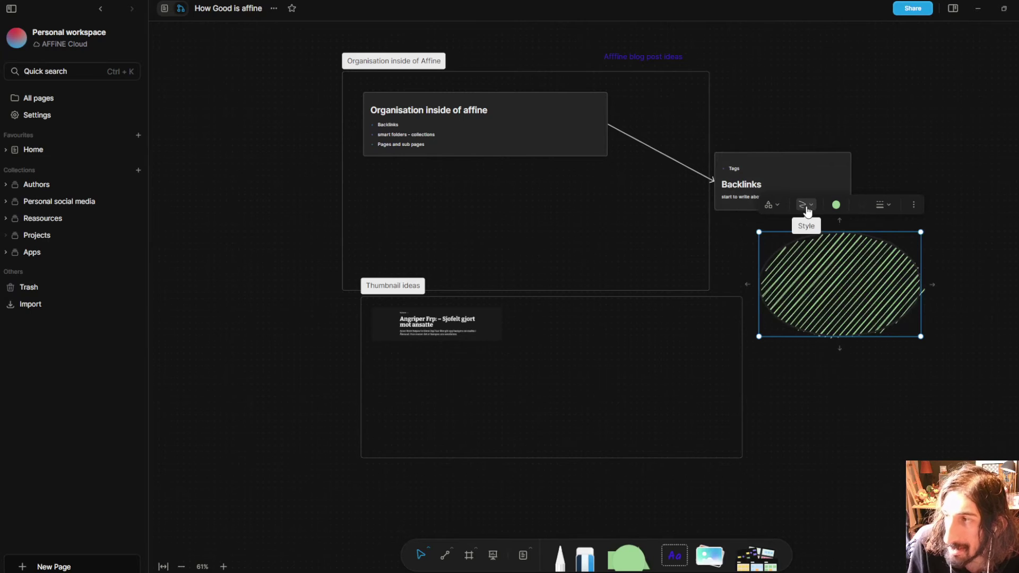
{"action": "left_click", "coordinate": [798, 183]}
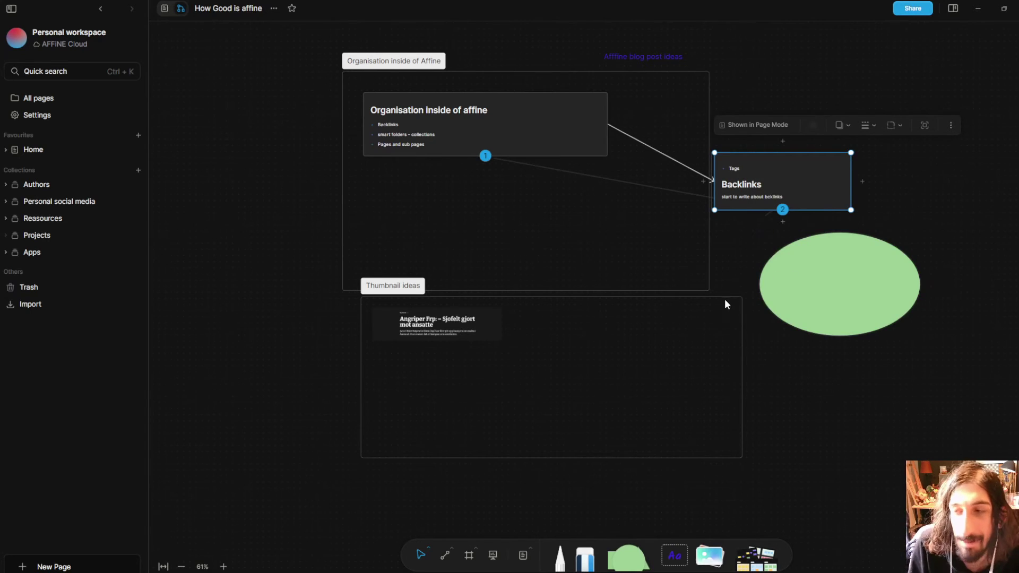
- Move the green ellipse into the Thumbnail ideas frame, then delete it
{"action": "left_click_drag", "start_coordinate": [829, 299], "coordinate": [670, 420]}
{"action": "double_click", "coordinate": [656, 407]}
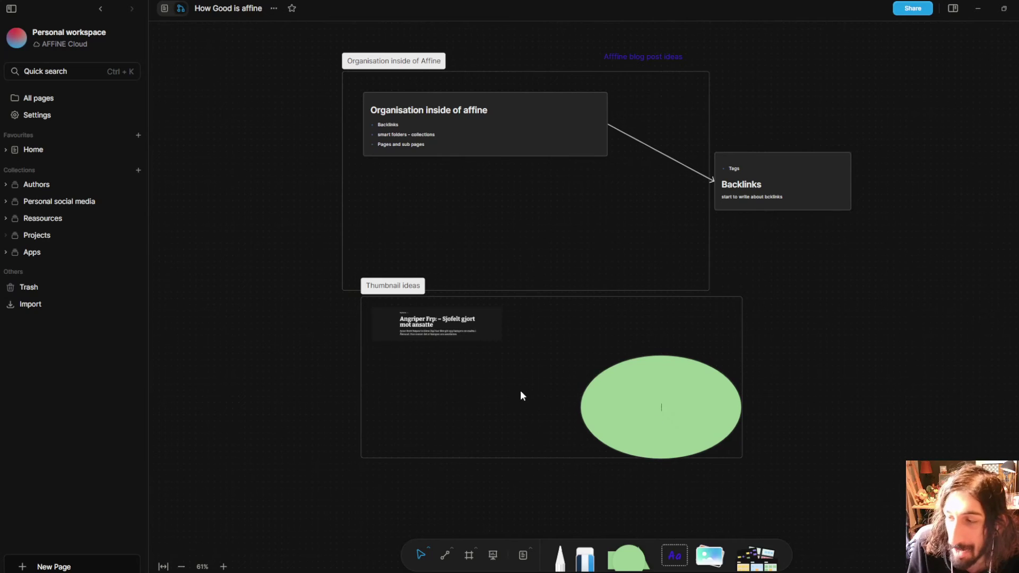
{"action": "left_click_drag", "start_coordinate": [637, 425], "coordinate": [617, 387]}
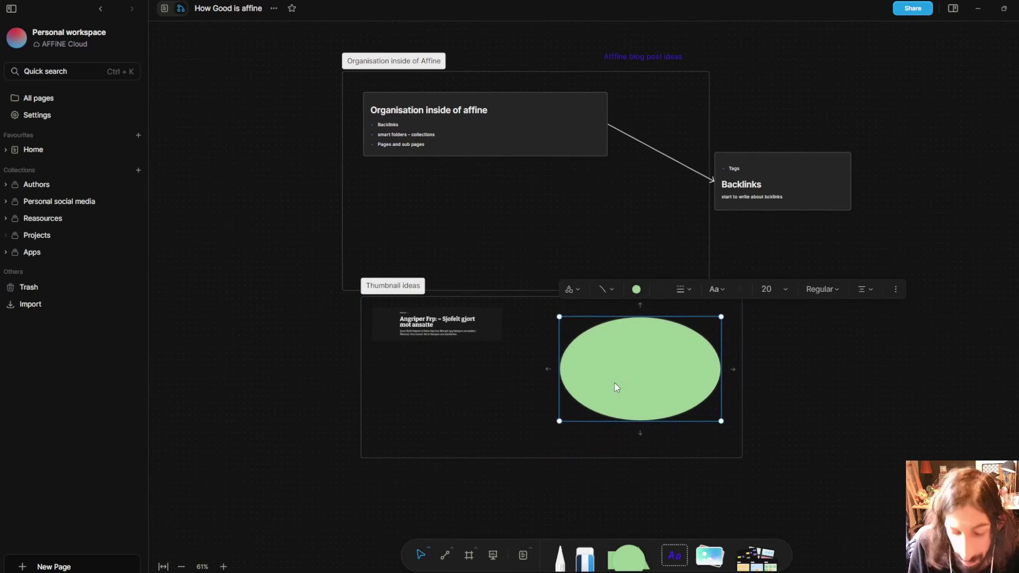
{"action": "key", "text": "Delete"}
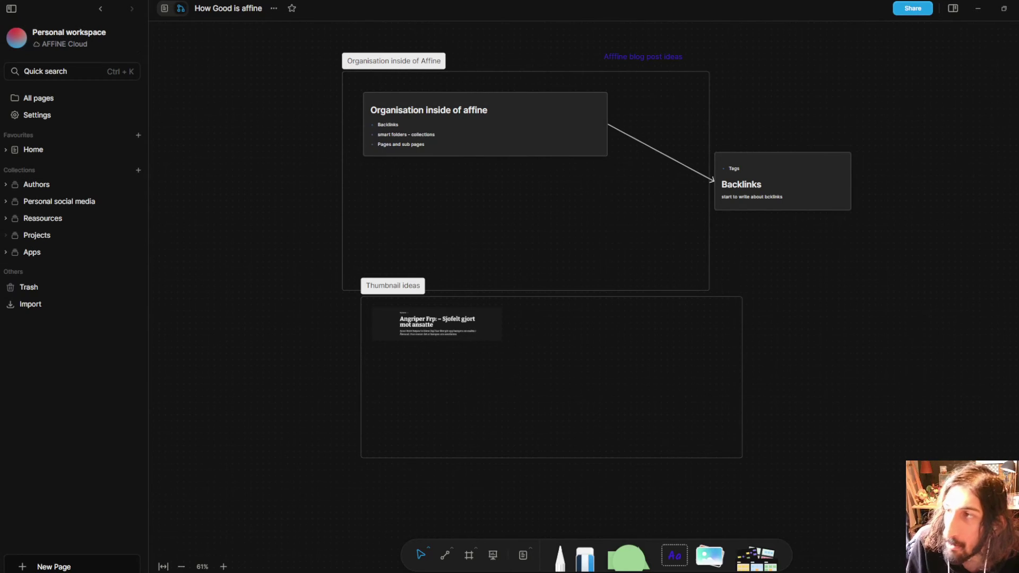
{"action": "left_click_drag", "start_coordinate": [255, 38], "coordinate": [753, 399]}
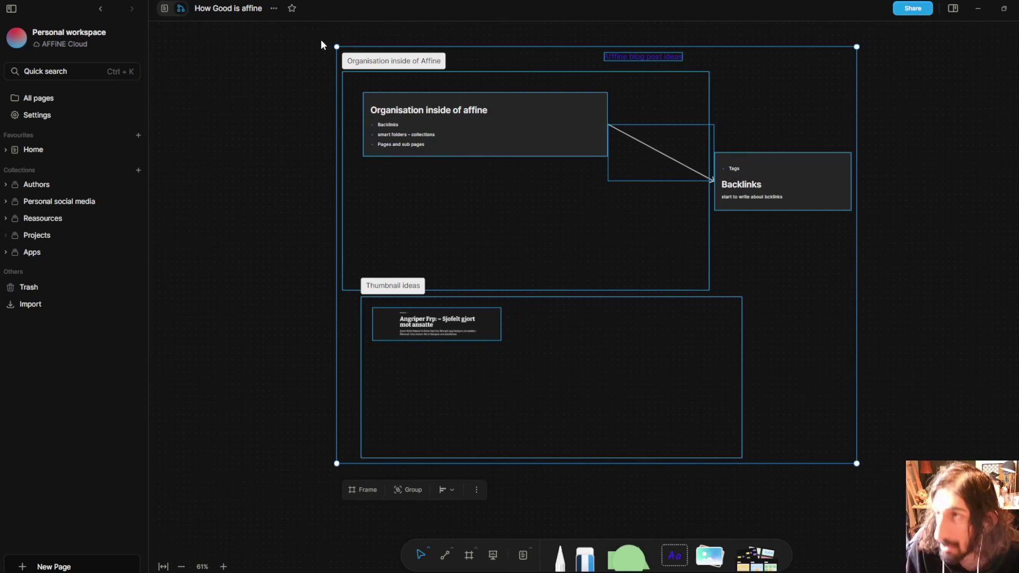
{"action": "left_click", "coordinate": [165, 9]}
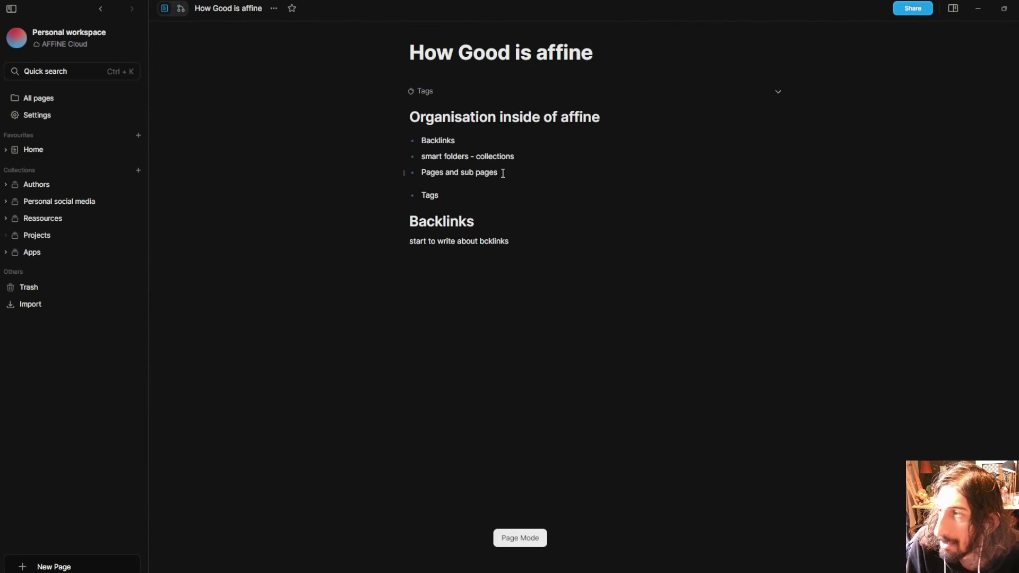
{"action": "left_click", "coordinate": [182, 10]}
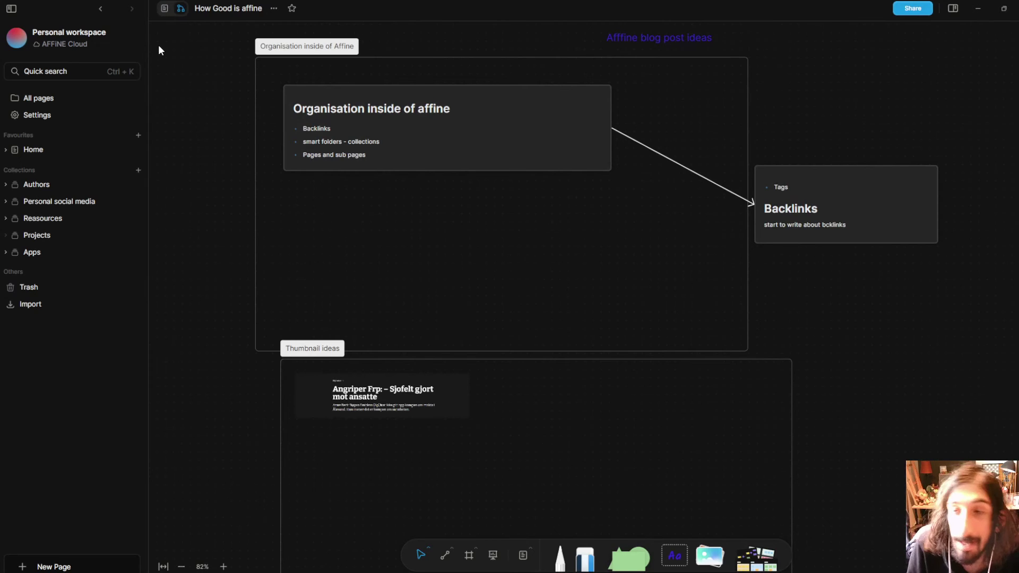
- Switch 'How Good is affine' from Edgeless to Page mode
{"action": "left_click", "coordinate": [164, 9]}
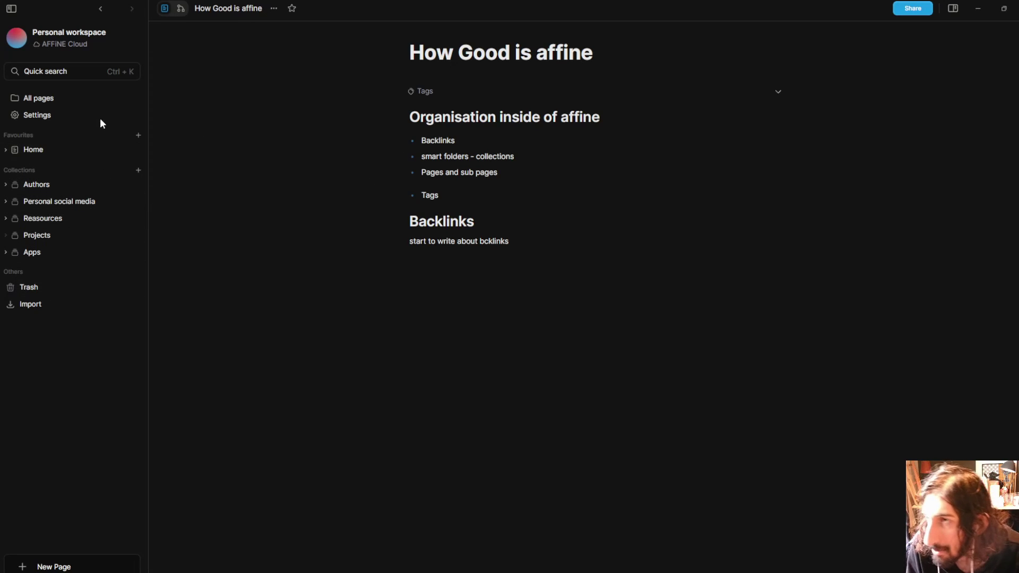
{"action": "left_click", "coordinate": [113, 42]}
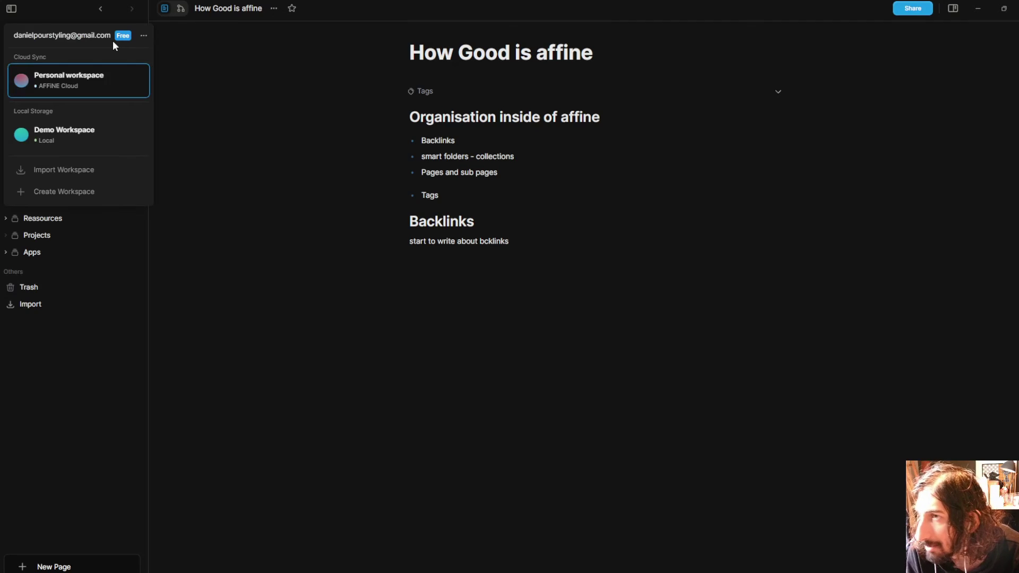
{"action": "left_click", "coordinate": [144, 35]}
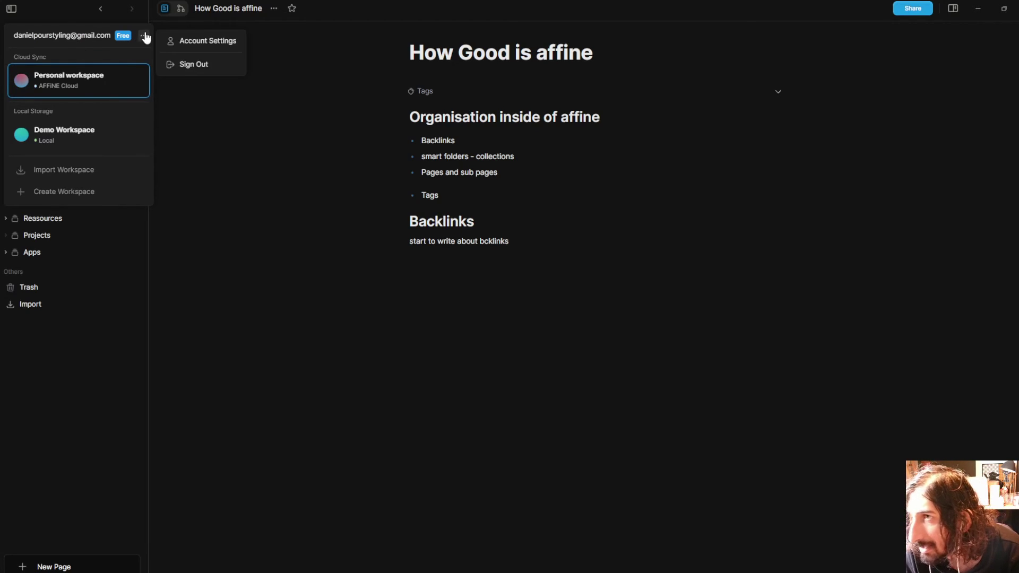
{"action": "left_click", "coordinate": [101, 25]}
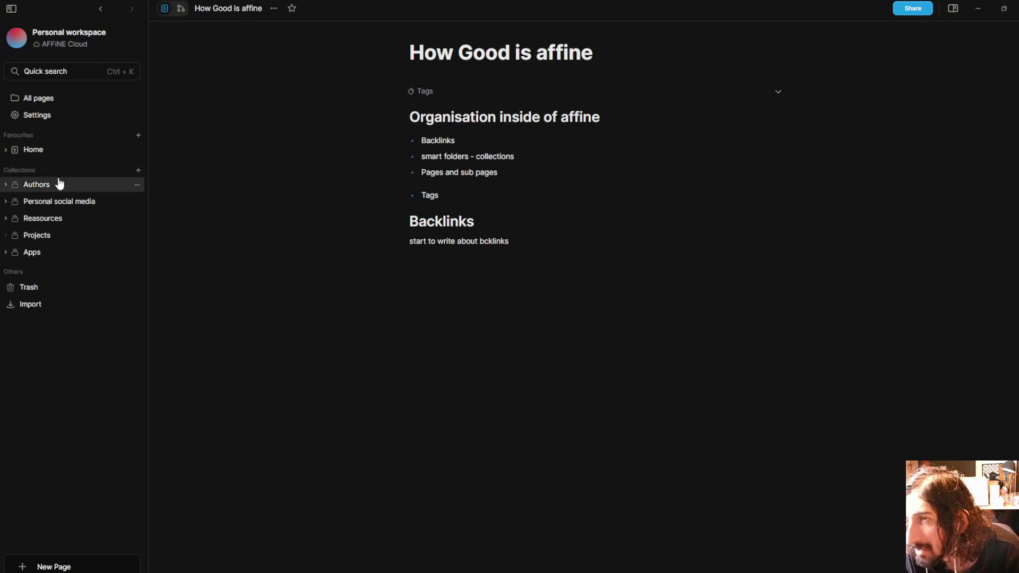
- Open Settings on Pricing Plans and scroll through the Free, Pro and Team cards
{"action": "left_click", "coordinate": [33, 43]}
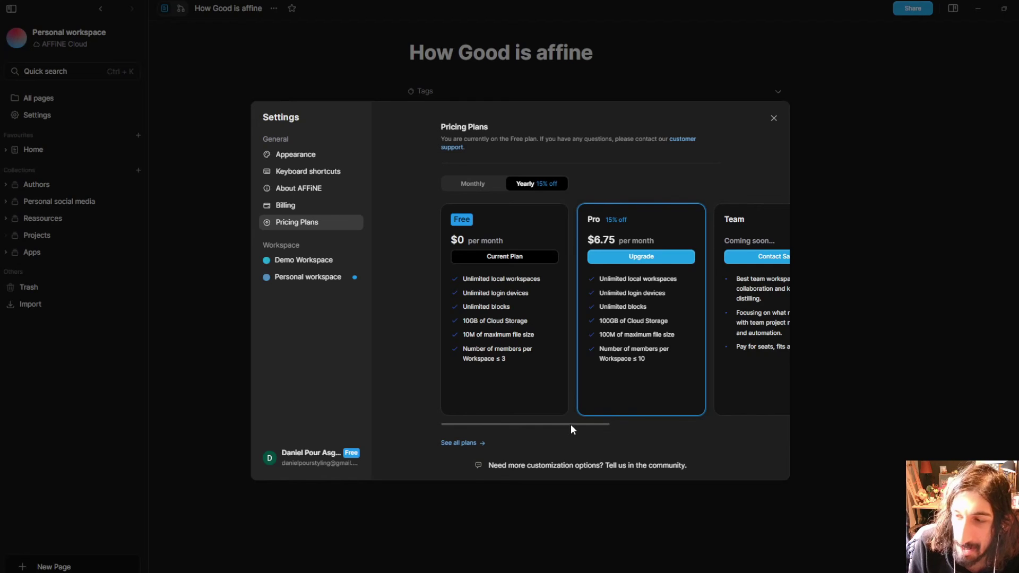
{"action": "mouse_move", "coordinate": [568, 425]}
{"action": "left_mouse_down"}
{"action": "mouse_move", "coordinate": [686, 434]}
{"action": "mouse_move", "coordinate": [565, 414]}
{"action": "left_mouse_up"}
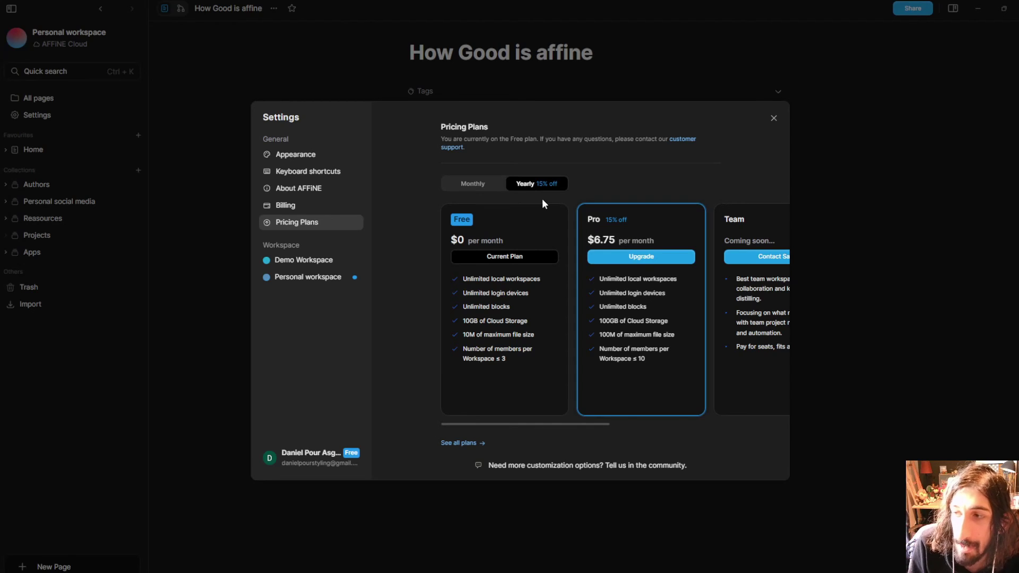
- Toggle plan prices to Monthly and back to Yearly, and select the Pro member-limit line
{"action": "left_click", "coordinate": [493, 184]}
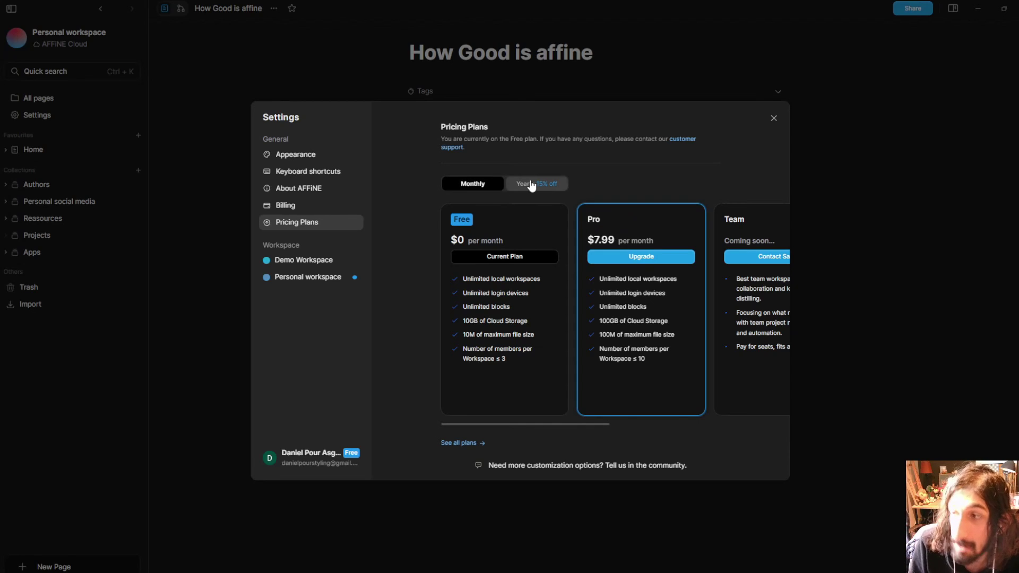
{"action": "left_click", "coordinate": [532, 185]}
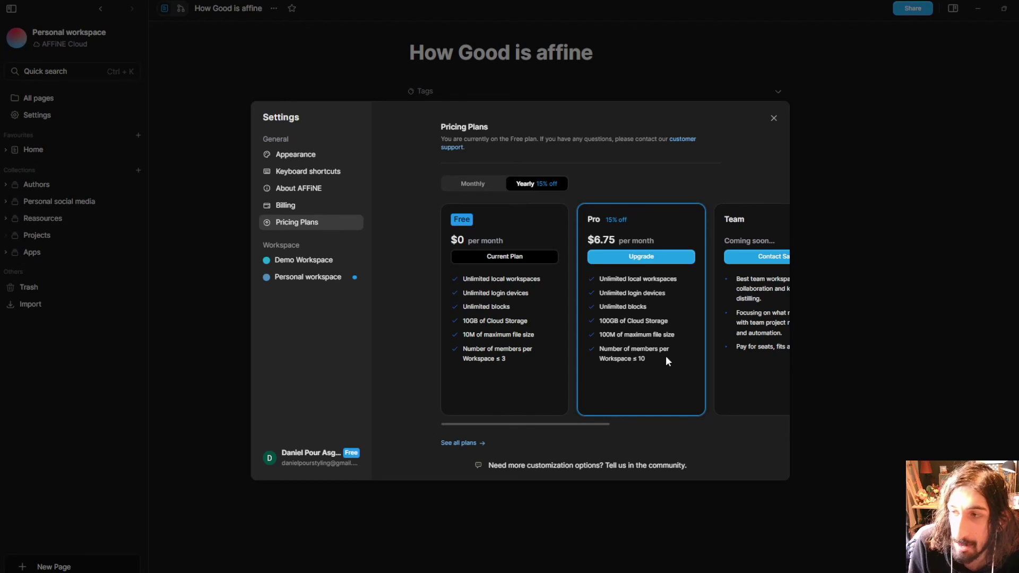
{"action": "triple_click", "coordinate": [638, 358]}
{"action": "left_click", "coordinate": [637, 358]}
{"action": "double_click", "coordinate": [635, 359]}
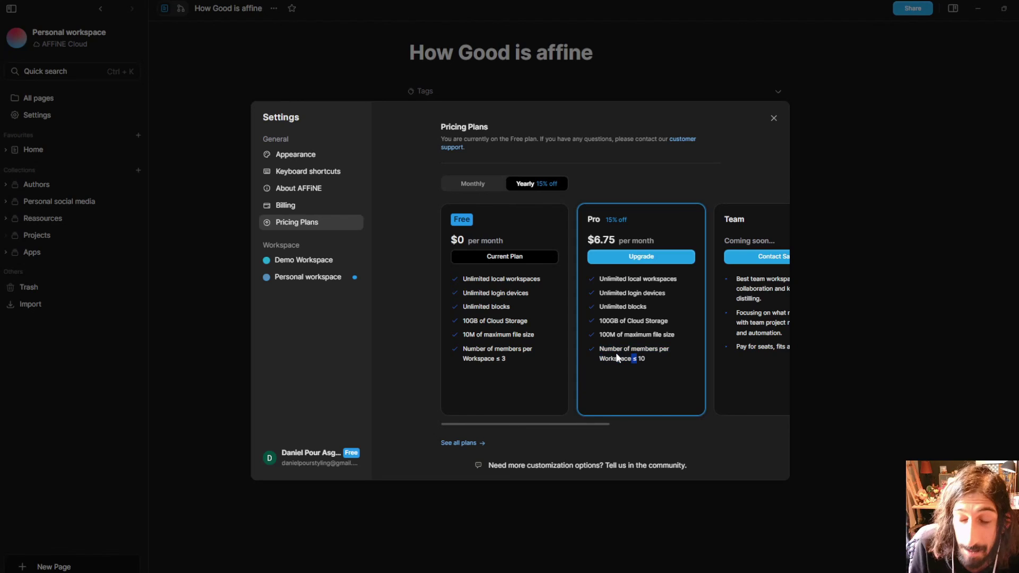
{"action": "left_click", "coordinate": [638, 350]}
- Highlight the Pro plan's 100GB Cloud Storage and maximum file size lines
{"action": "left_click_drag", "start_coordinate": [607, 322], "coordinate": [663, 326]}
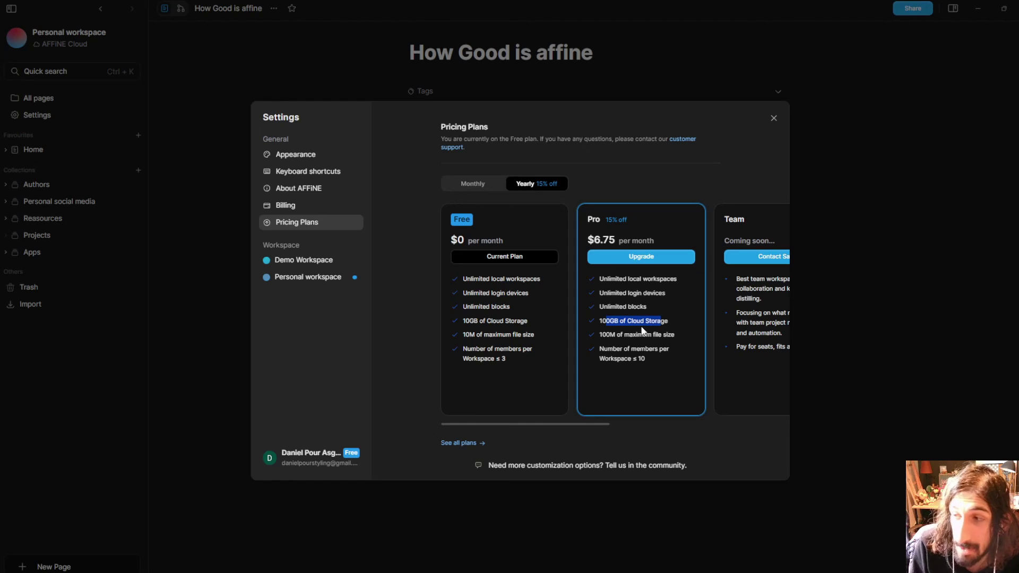
{"action": "left_click", "coordinate": [672, 328]}
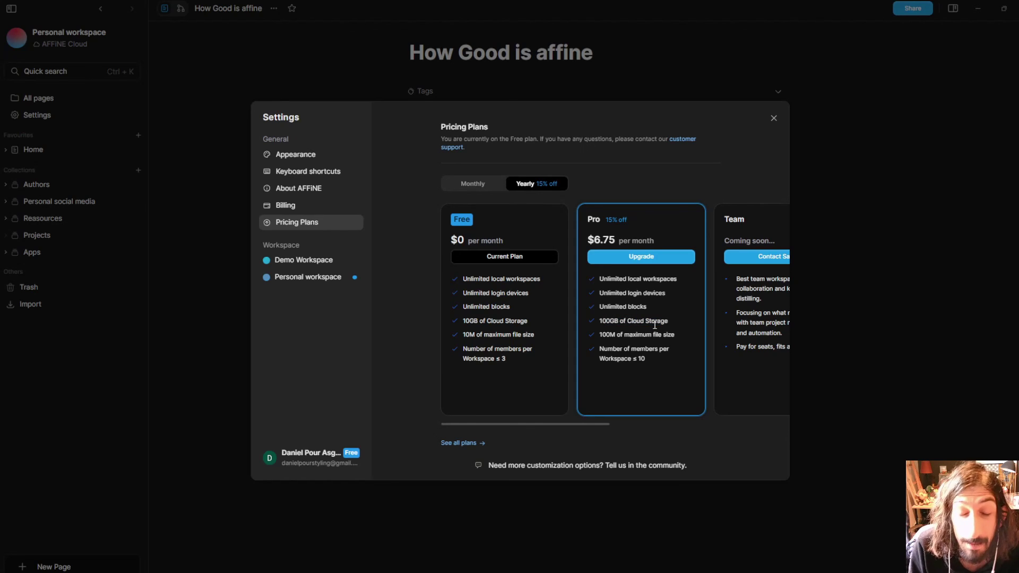
{"action": "left_click_drag", "start_coordinate": [670, 322], "coordinate": [601, 320]}
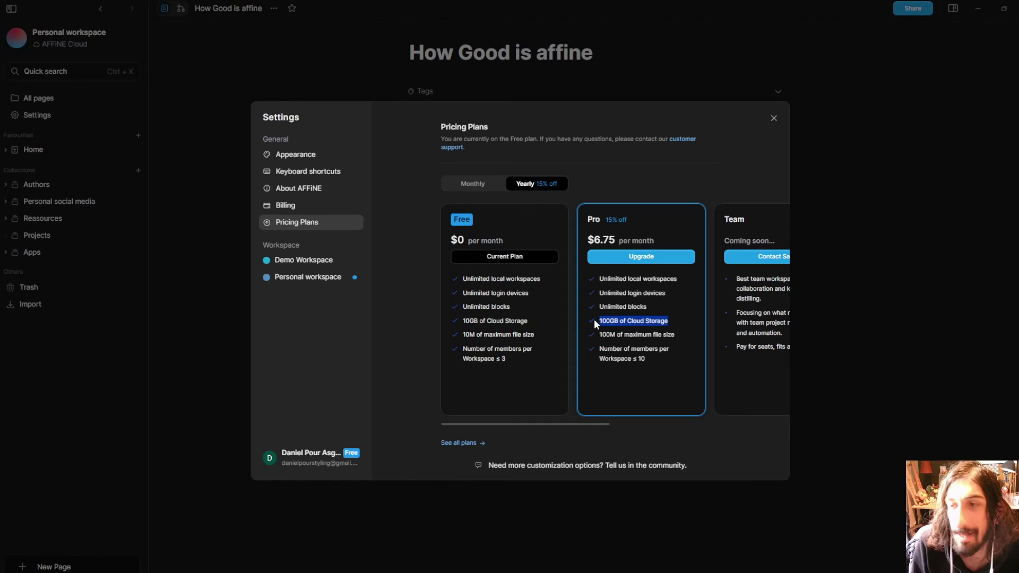
{"action": "double_click", "coordinate": [625, 324]}
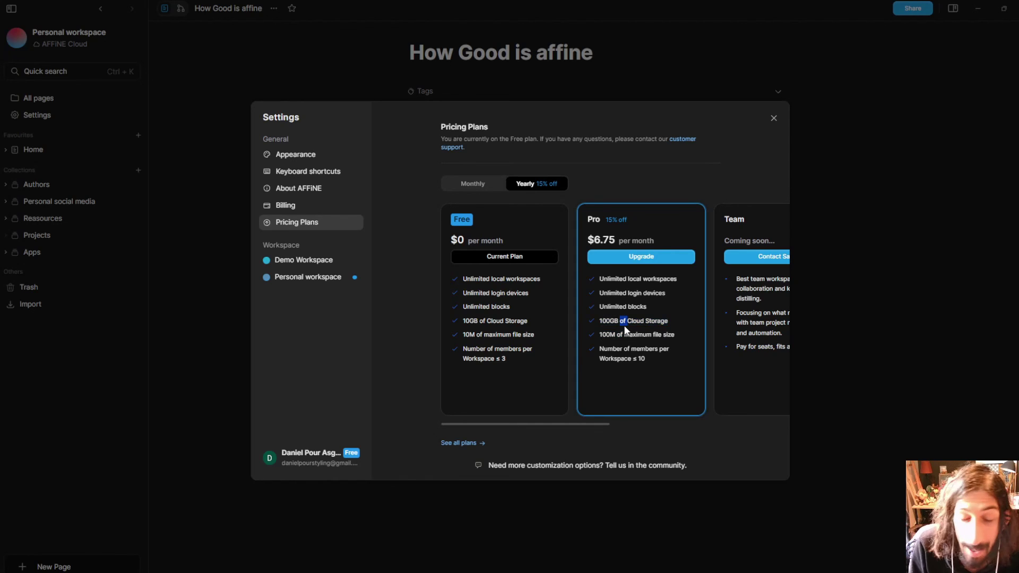
{"action": "left_click_drag", "start_coordinate": [616, 322], "coordinate": [668, 335]}
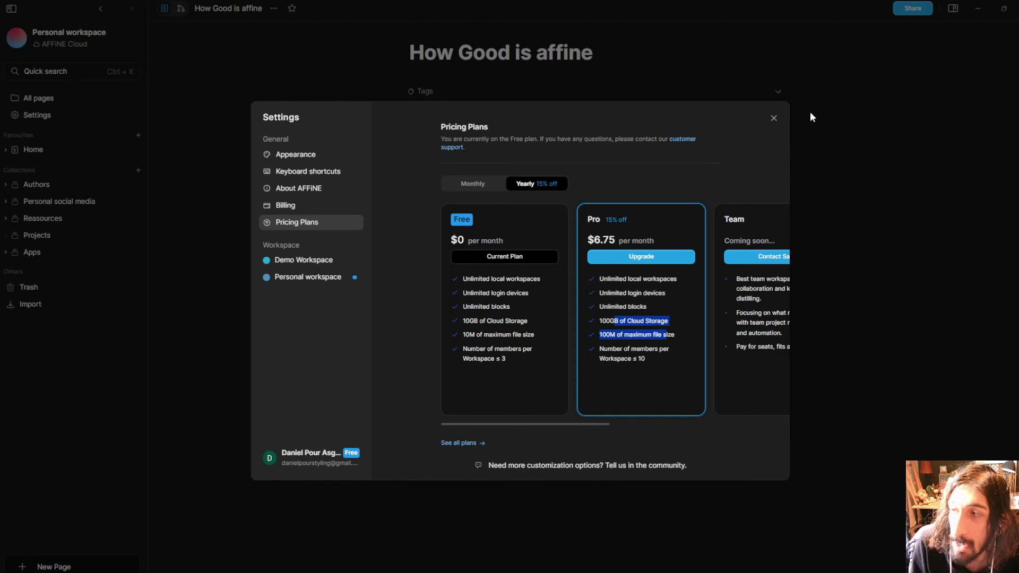
- Set the Appearance colour mode to Light and close Settings to return to the 'How Good is affine' page
{"action": "left_click", "coordinate": [325, 158]}
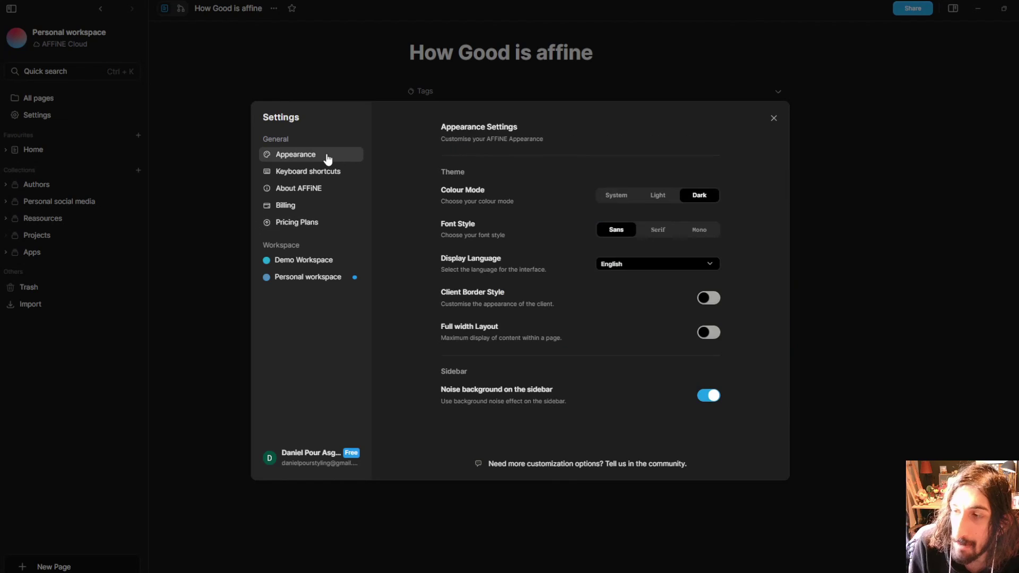
{"action": "left_click", "coordinate": [654, 198]}
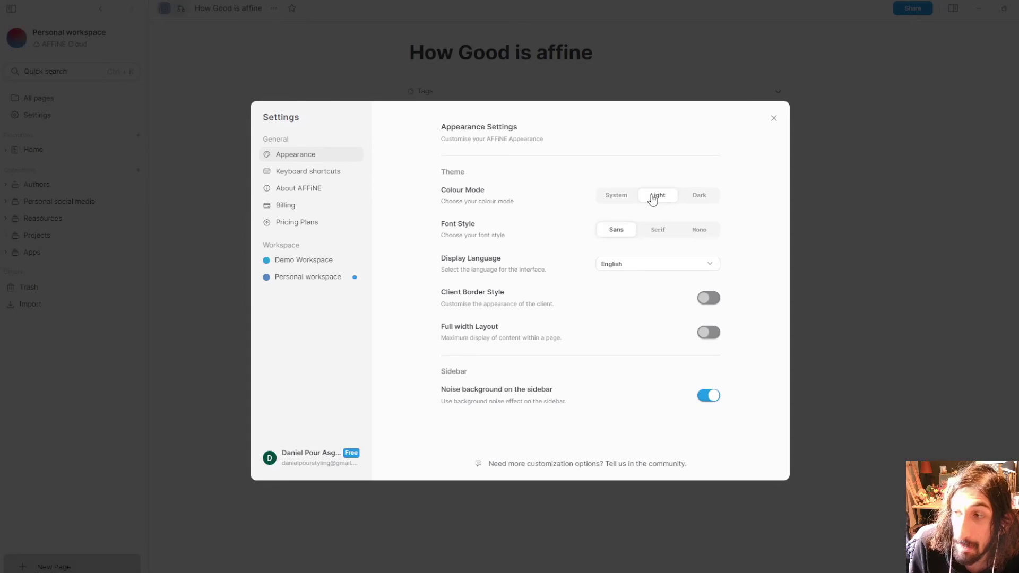
{"action": "left_click", "coordinate": [774, 118]}
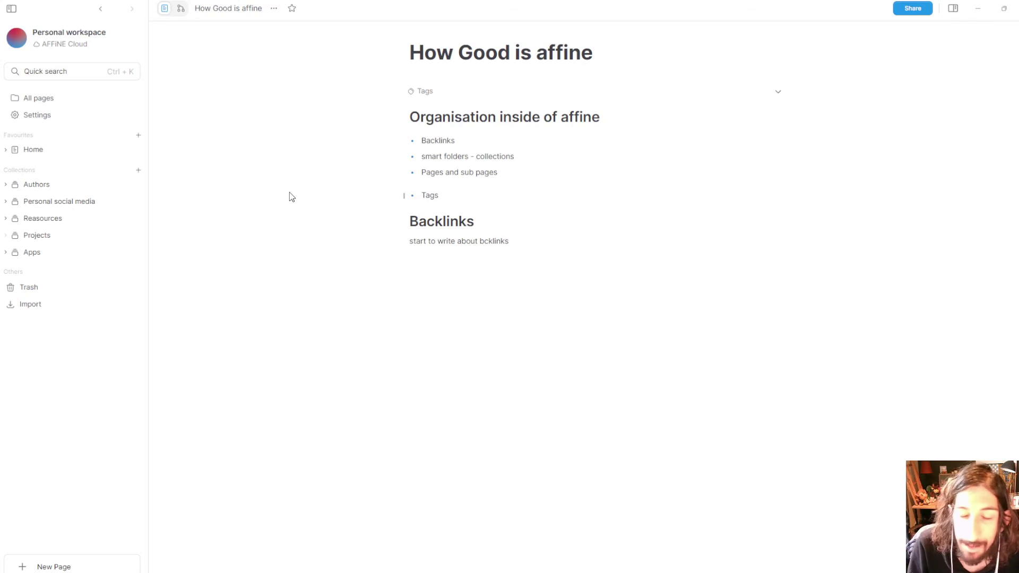
{"action": "left_click", "coordinate": [73, 48]}
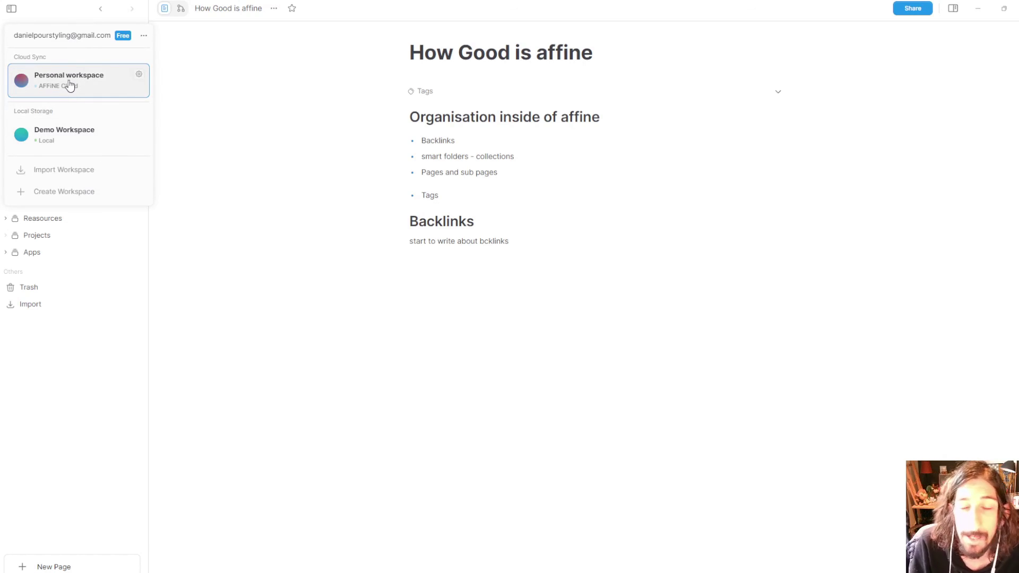
{"action": "left_click", "coordinate": [249, 105]}
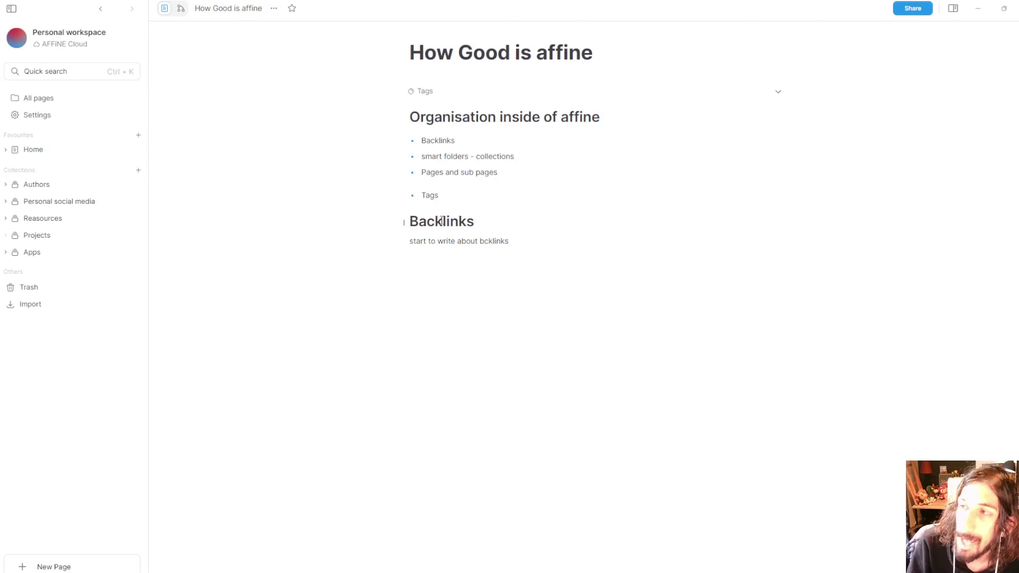